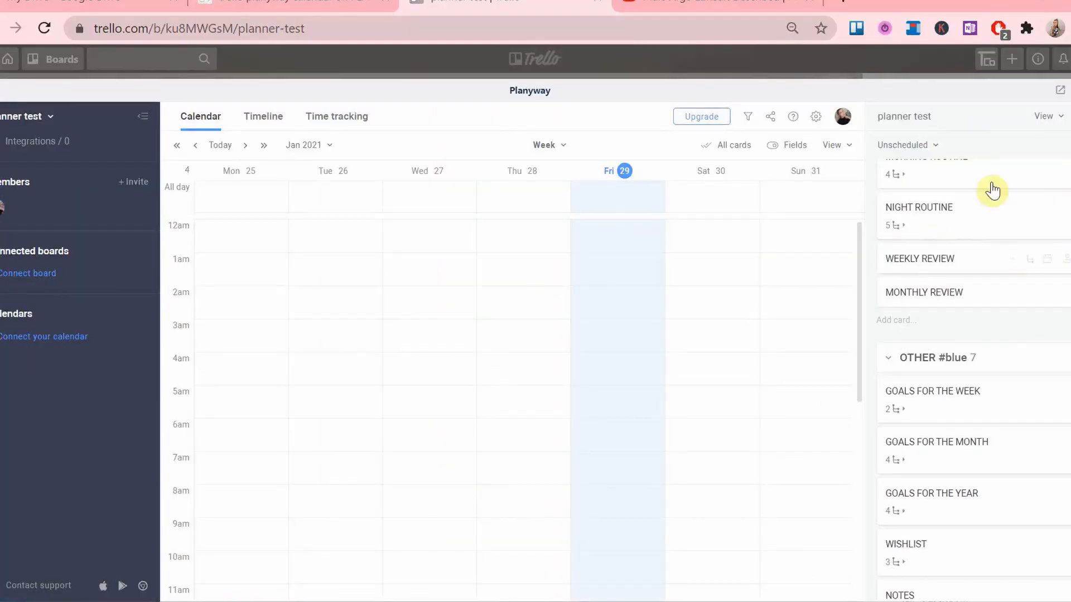
Collapse the TEMPLATES, OTHER, HABIT TRACKER and DONE lists in the planner test card panel
{"action": "scroll", "coordinate": [973, 357], "scroll_direction": "up", "scroll_amount": 1}
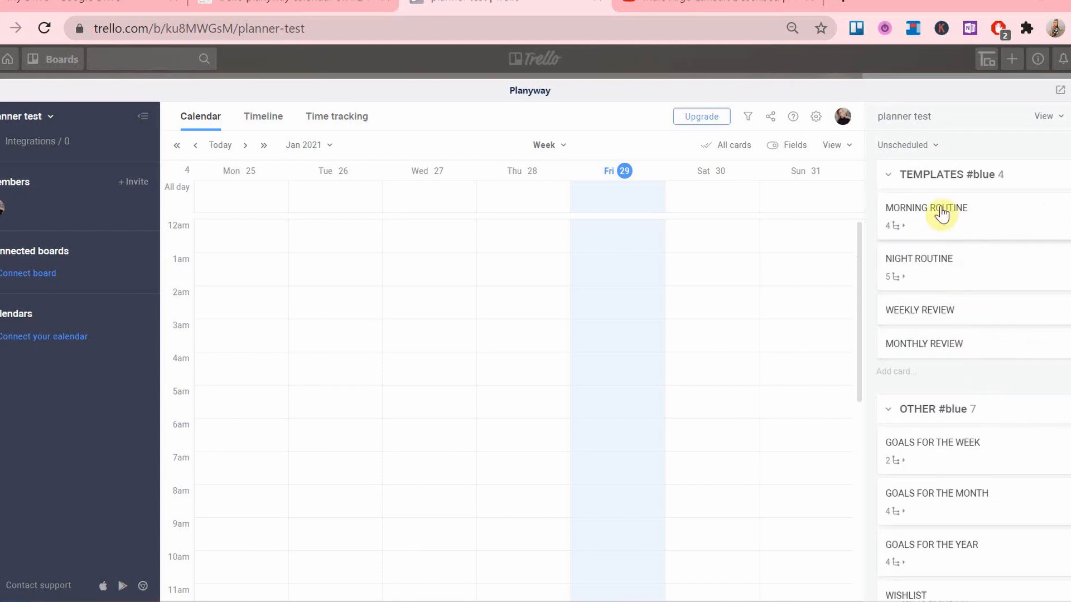
{"action": "left_click", "coordinate": [895, 182]}
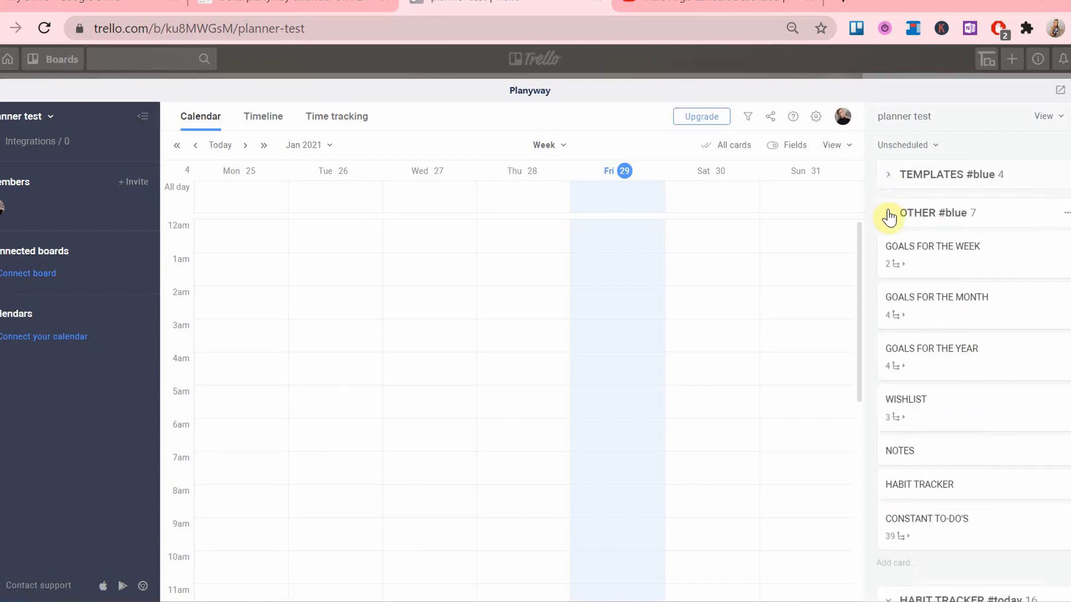
{"action": "left_click", "coordinate": [889, 212]}
{"action": "left_click", "coordinate": [882, 256]}
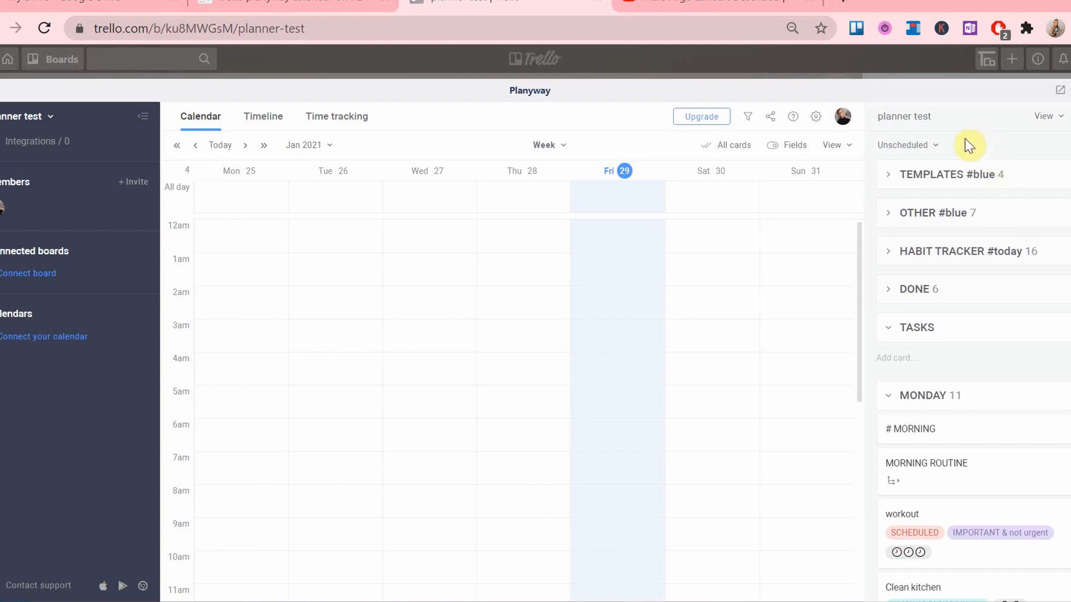
Preview the planner test card panel in Kanban layout, browse its weekday lists, and restore the List layout
{"action": "left_click", "coordinate": [1047, 116]}
{"action": "left_click", "coordinate": [1033, 143]}
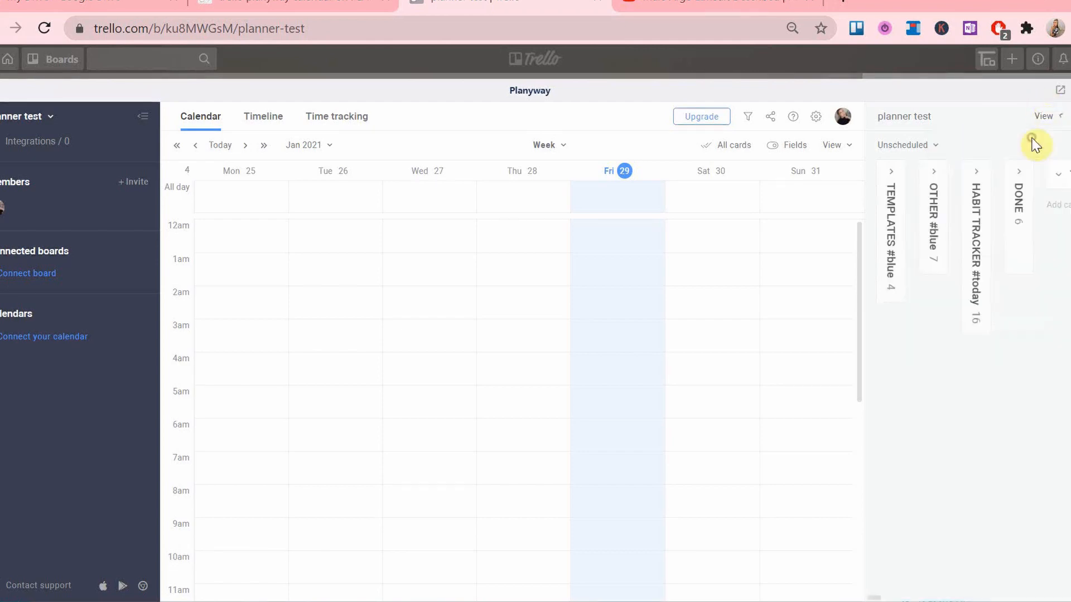
{"action": "scroll", "coordinate": [1044, 262], "scroll_direction": "right", "scroll_amount": 10}
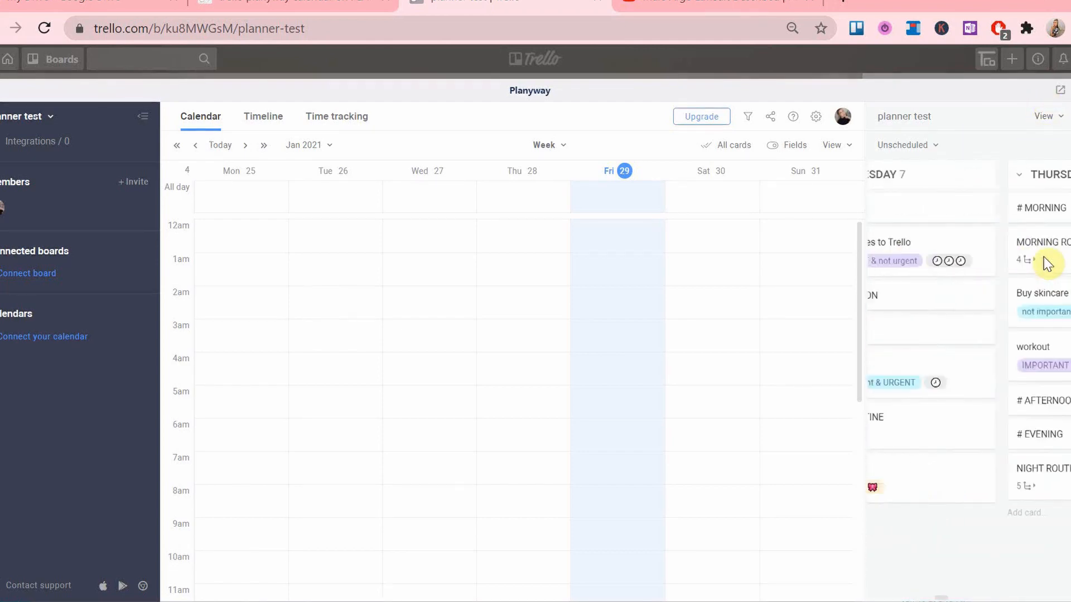
{"action": "scroll", "coordinate": [1044, 262], "scroll_direction": "right", "scroll_amount": 4}
{"action": "left_click", "coordinate": [1045, 118]}
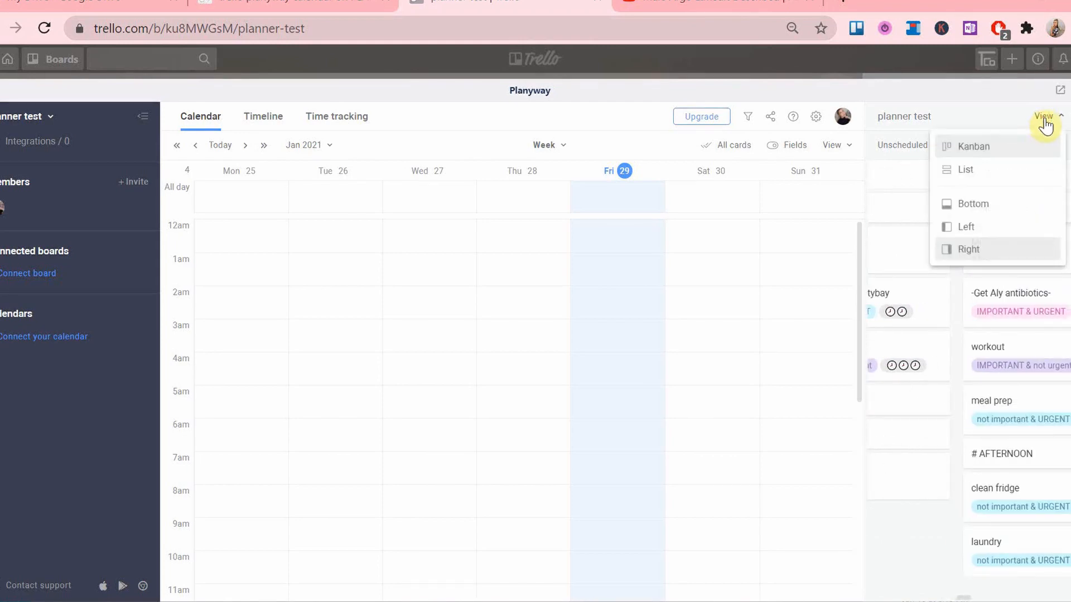
{"action": "left_click", "coordinate": [1032, 167]}
Try docking the card panel at the Bottom and Left of the calendar, and return it to Right
{"action": "left_click", "coordinate": [1045, 118]}
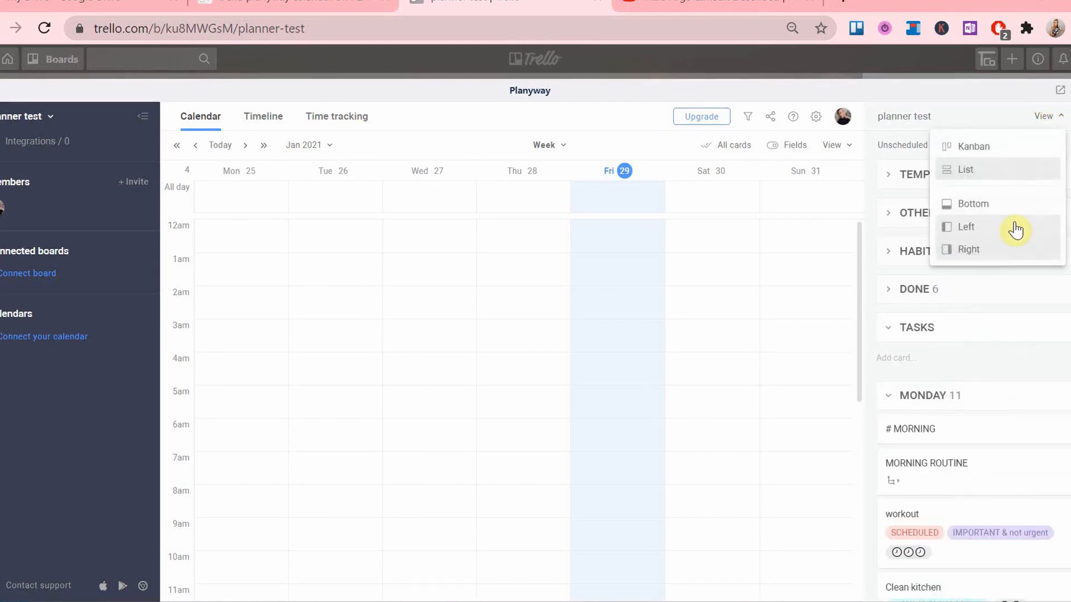
{"action": "left_click", "coordinate": [1020, 207]}
{"action": "left_click", "coordinate": [1046, 497]}
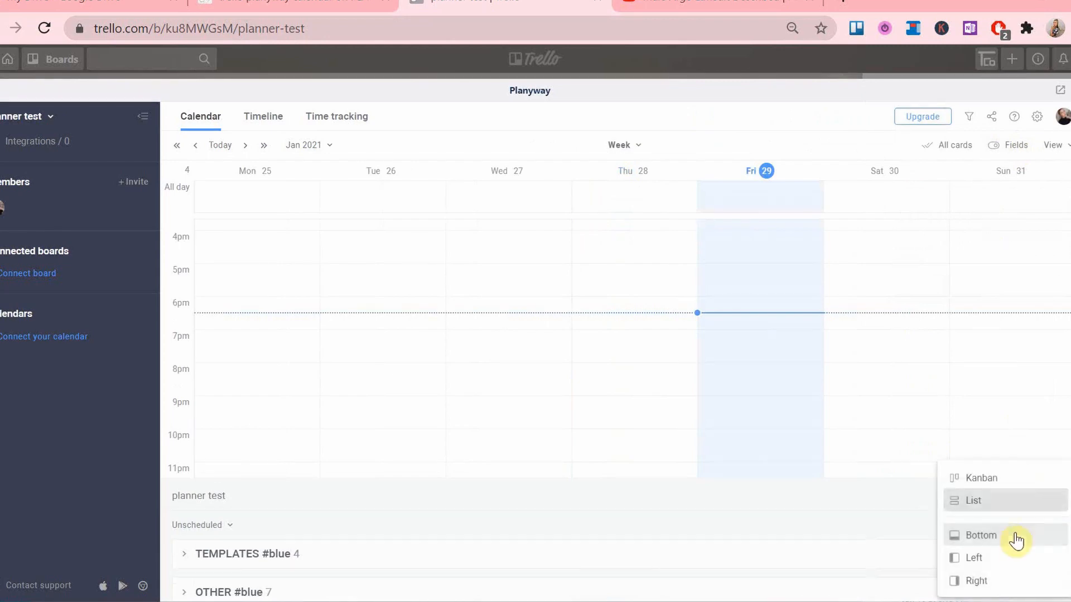
{"action": "left_click", "coordinate": [1014, 559]}
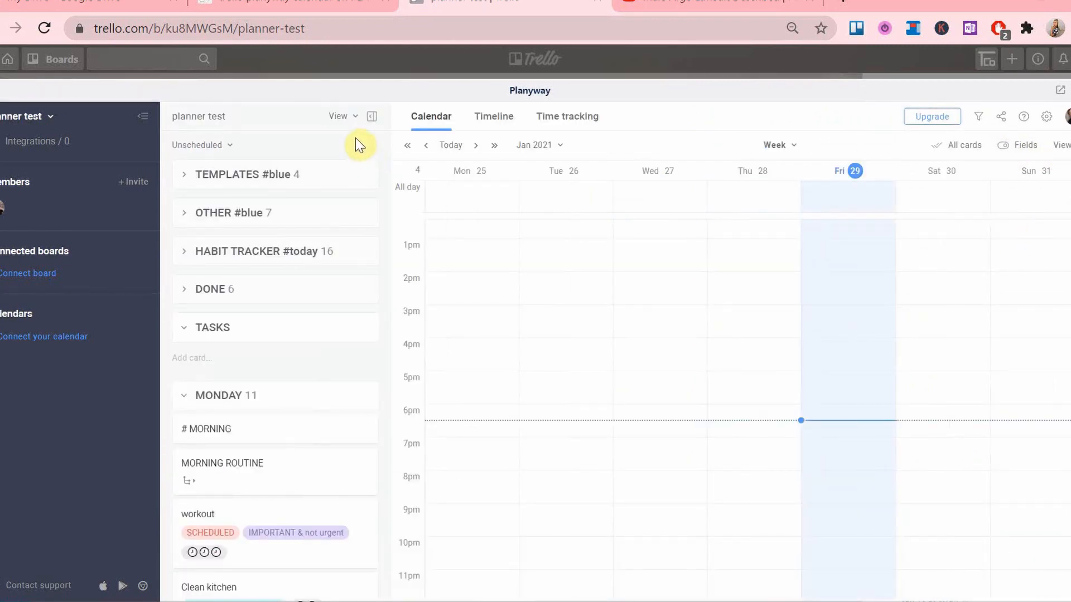
{"action": "left_click", "coordinate": [341, 117]}
{"action": "left_click", "coordinate": [341, 249]}
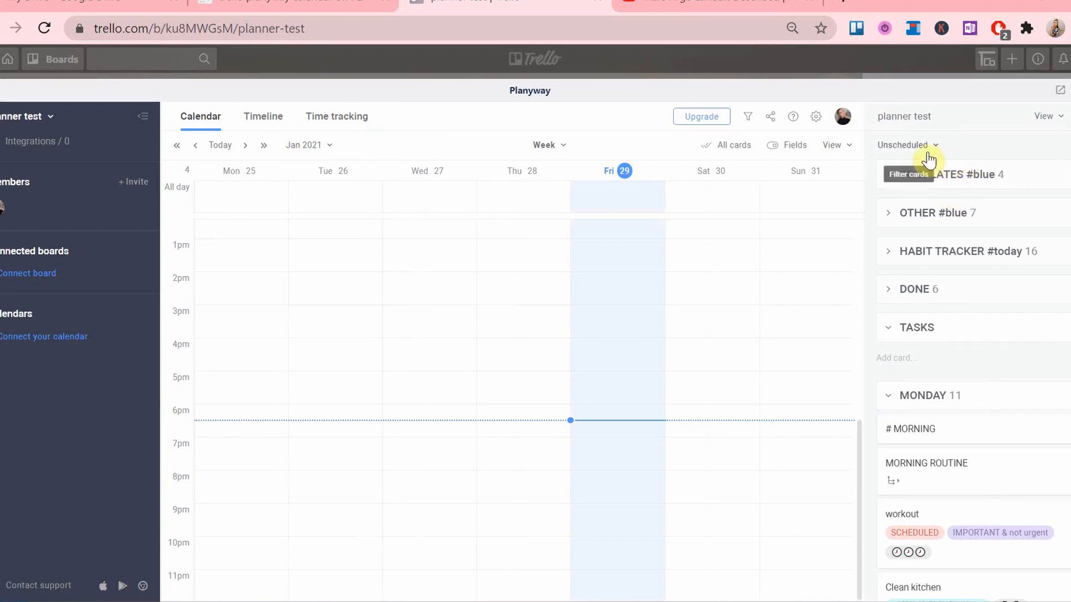
Try the All filter on the card panel and set it back to Unscheduled
{"action": "left_click", "coordinate": [910, 146]}
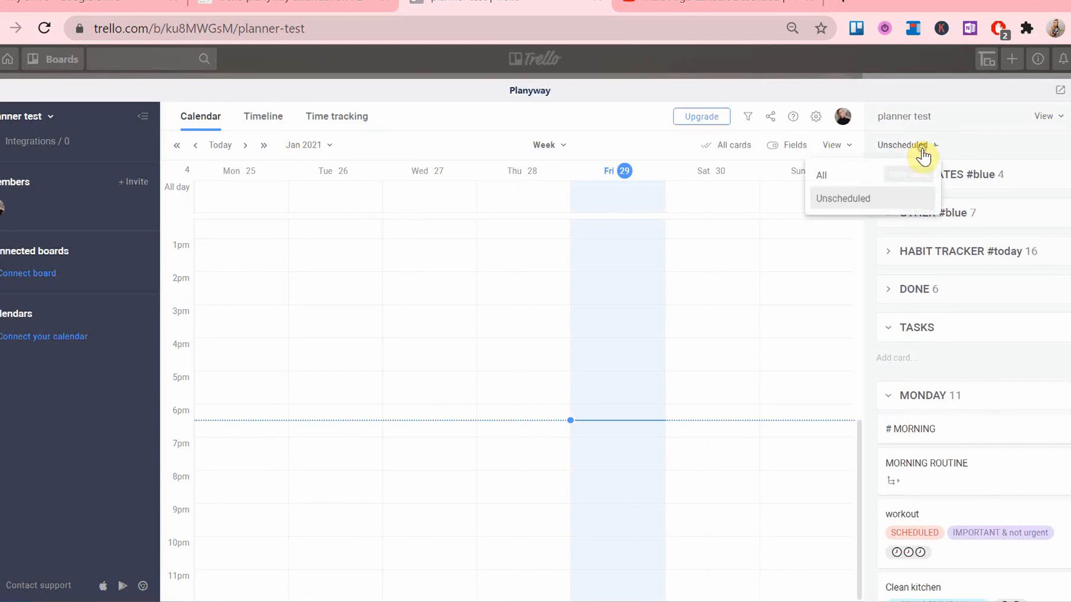
{"action": "left_click", "coordinate": [895, 179]}
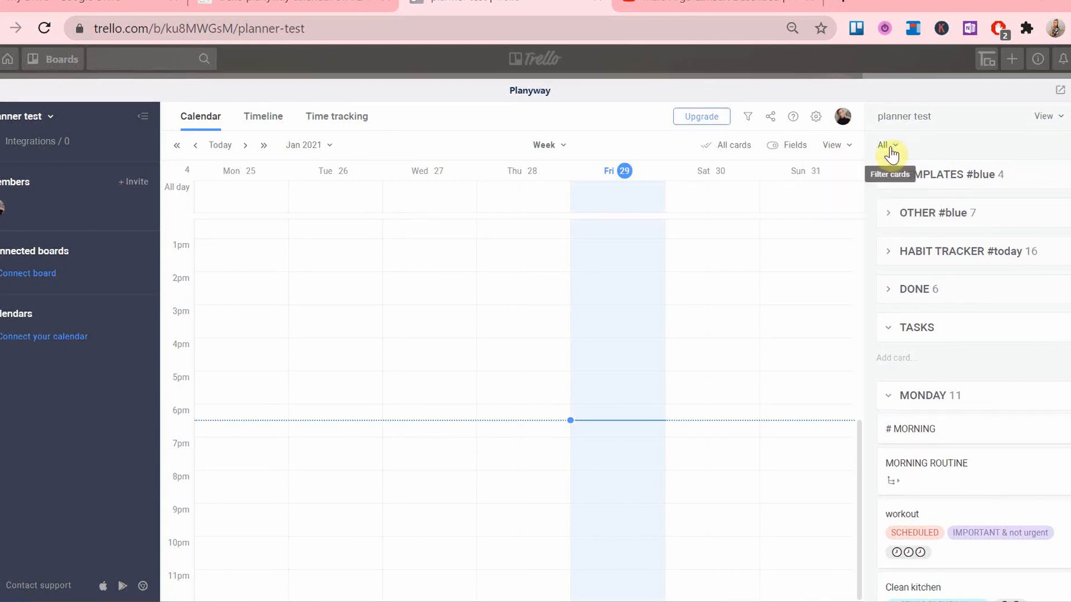
{"action": "left_click", "coordinate": [891, 148]}
{"action": "left_click", "coordinate": [877, 198]}
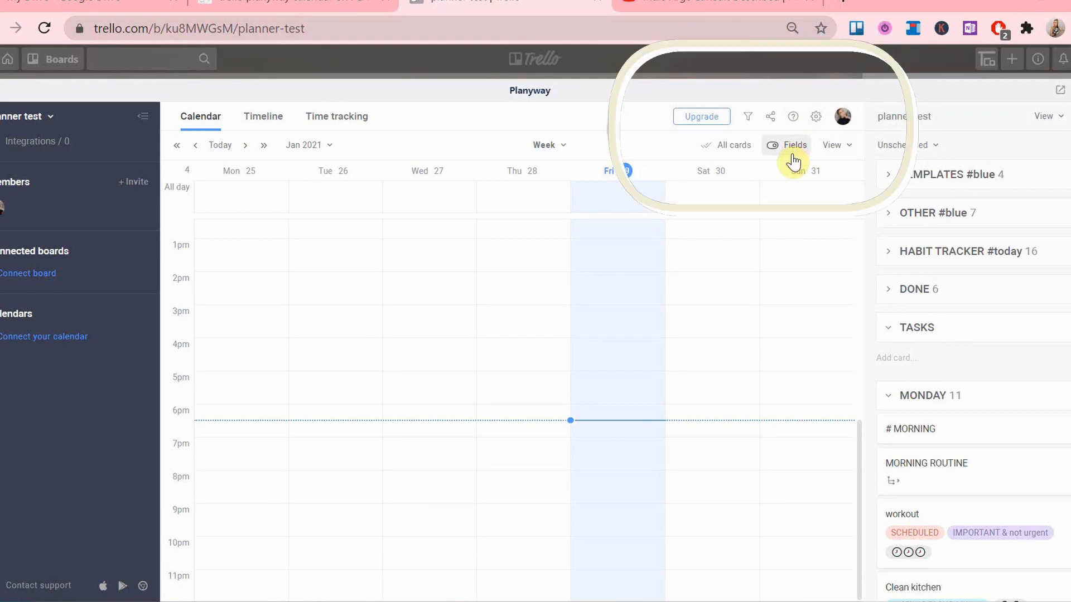
Examine the calendar's card filter options for members, labels and lists, and close them without choosing any
{"action": "left_click", "coordinate": [749, 116]}
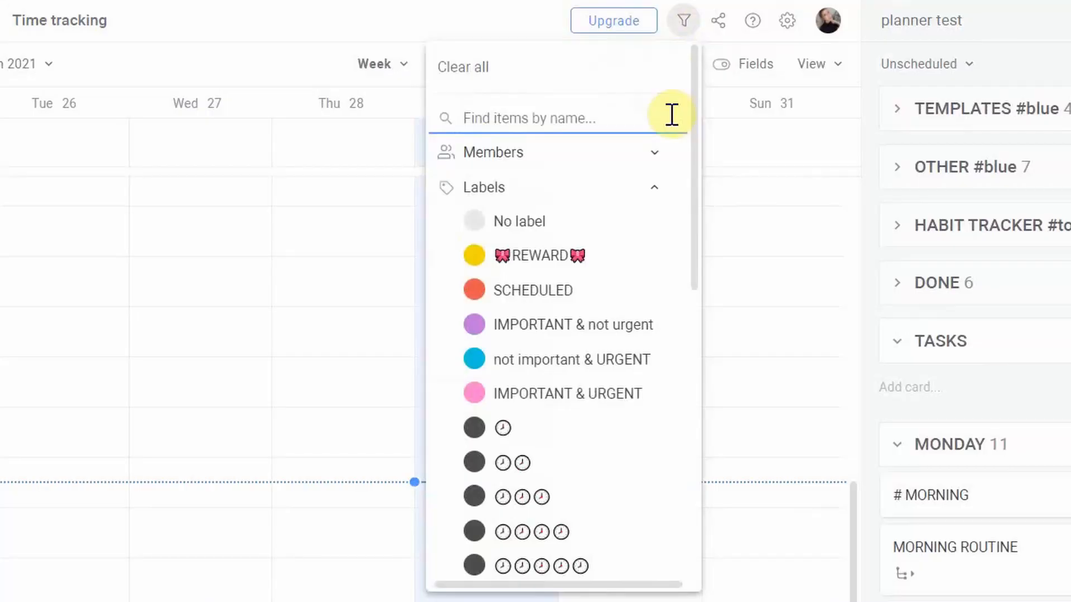
{"action": "scroll", "coordinate": [641, 206], "scroll_direction": "down", "scroll_amount": 3}
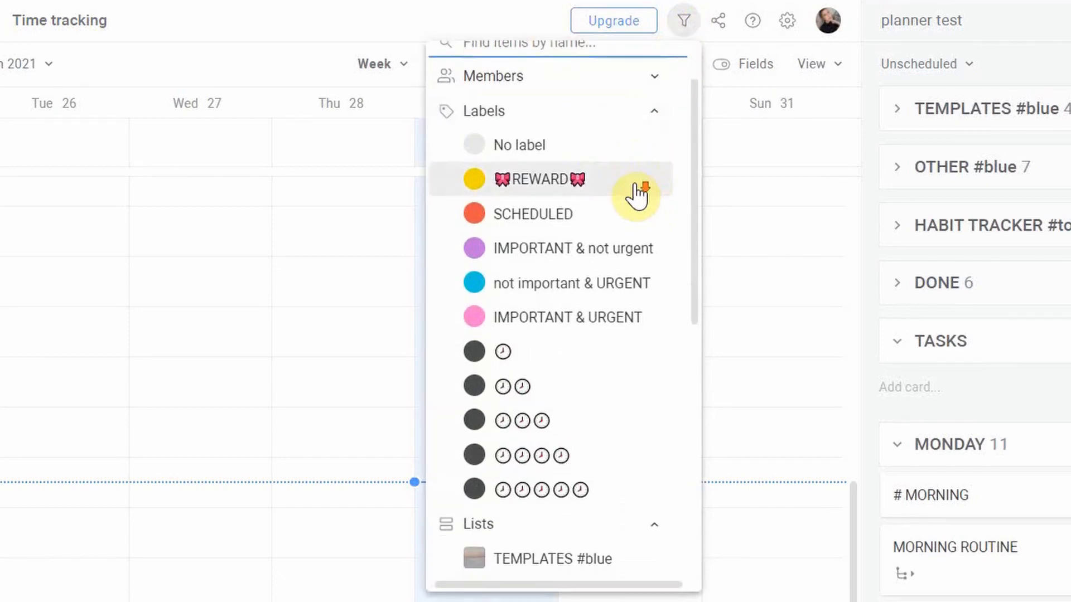
{"action": "scroll", "coordinate": [638, 195], "scroll_direction": "down", "scroll_amount": 6}
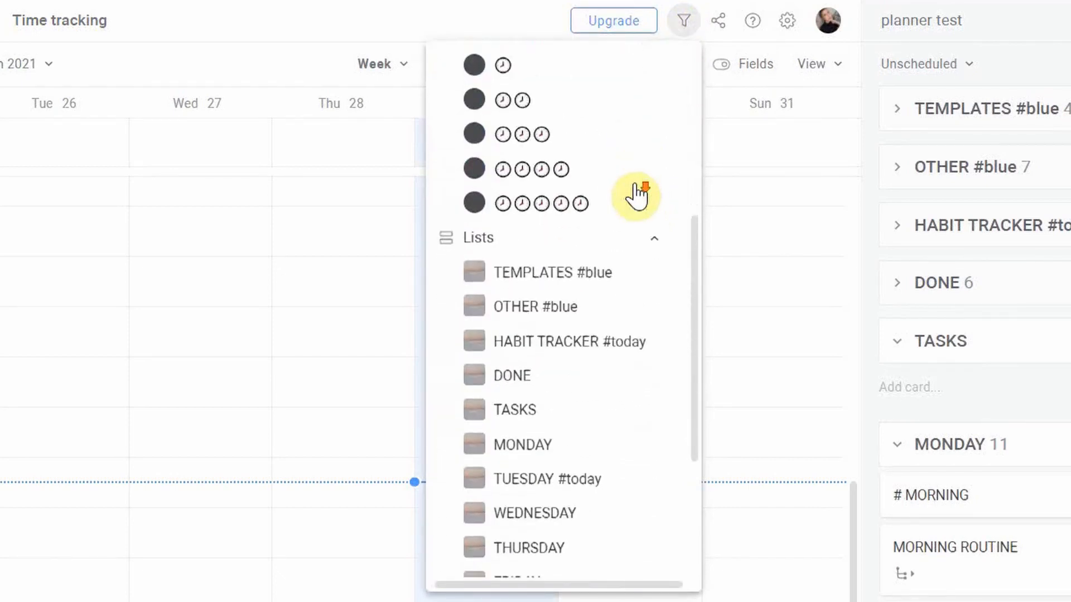
{"action": "scroll", "coordinate": [636, 193], "scroll_direction": "down", "scroll_amount": 2}
{"action": "scroll", "coordinate": [636, 191], "scroll_direction": "up", "scroll_amount": 10}
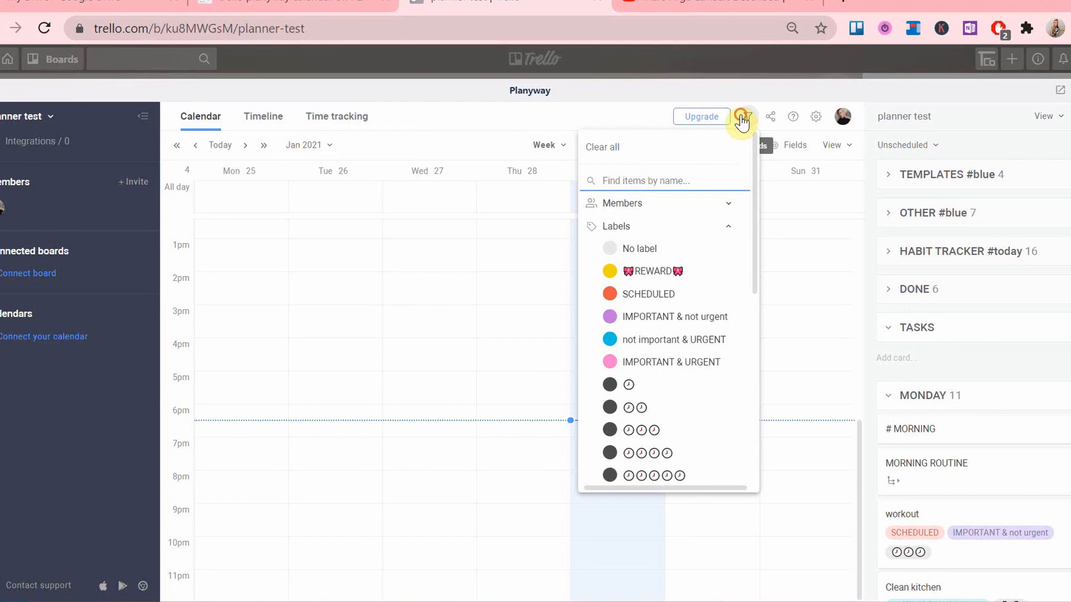
{"action": "left_click", "coordinate": [742, 120]}
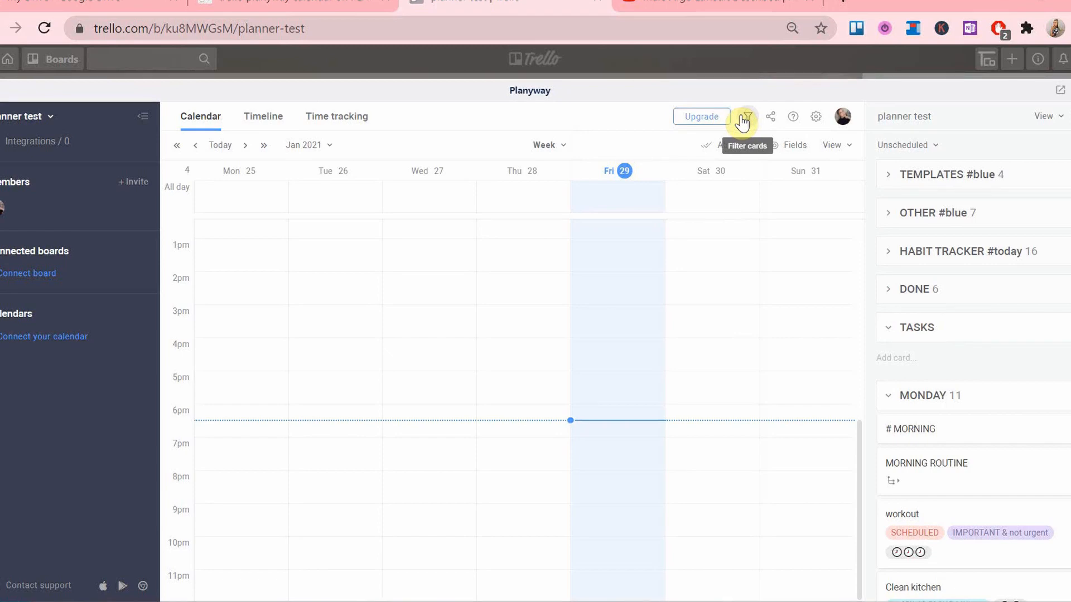
Review the Planyway settings for work hours, week start, work days and due date linking, and save them
{"action": "left_click", "coordinate": [816, 119]}
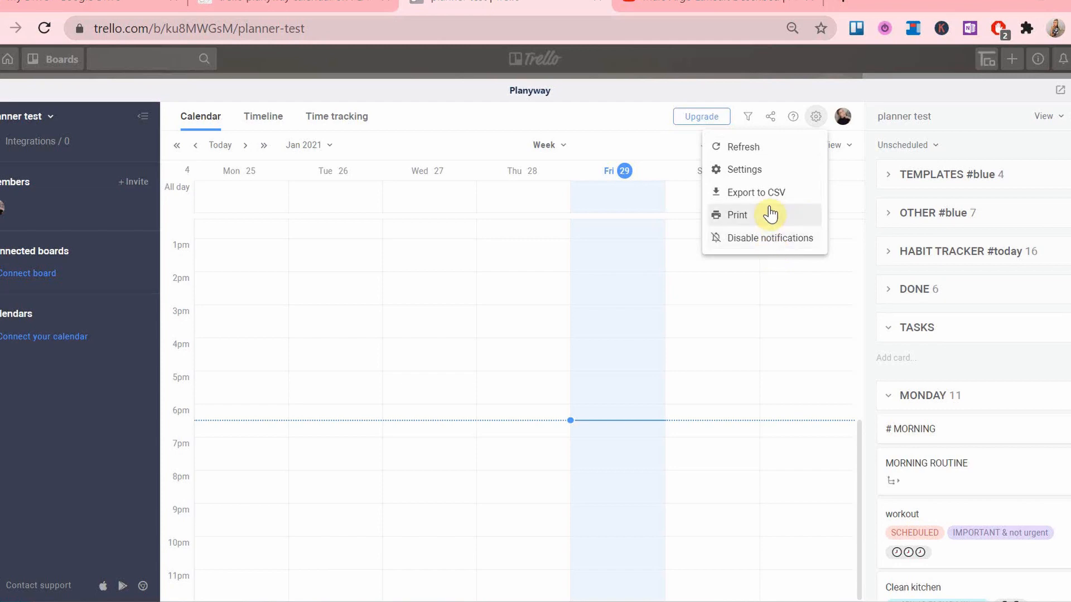
{"action": "left_click", "coordinate": [757, 178]}
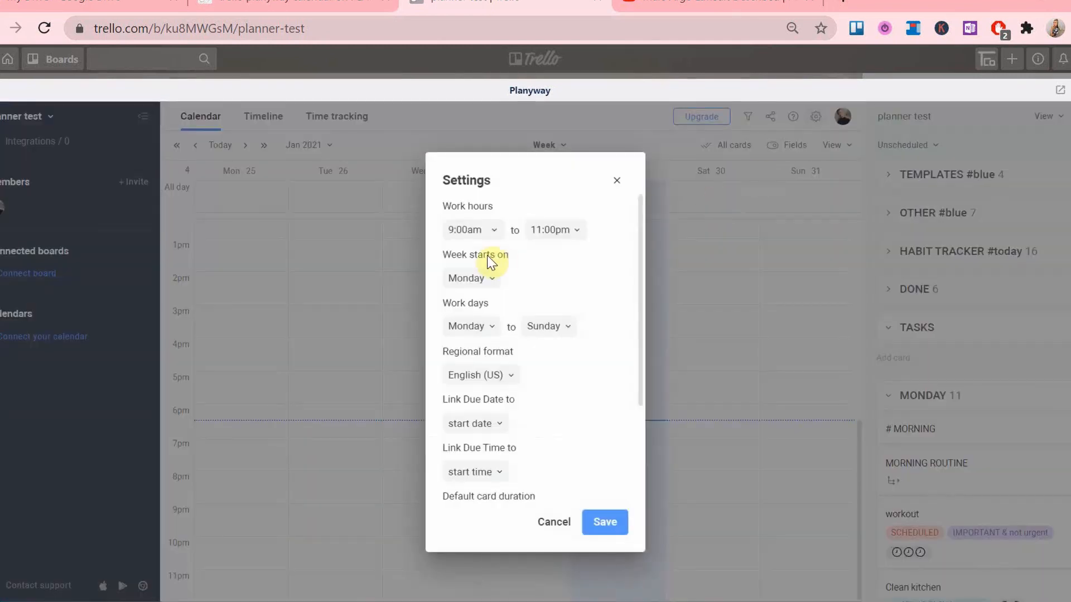
{"action": "scroll", "coordinate": [488, 235], "scroll_direction": "down", "scroll_amount": 3}
{"action": "left_click", "coordinate": [605, 522]}
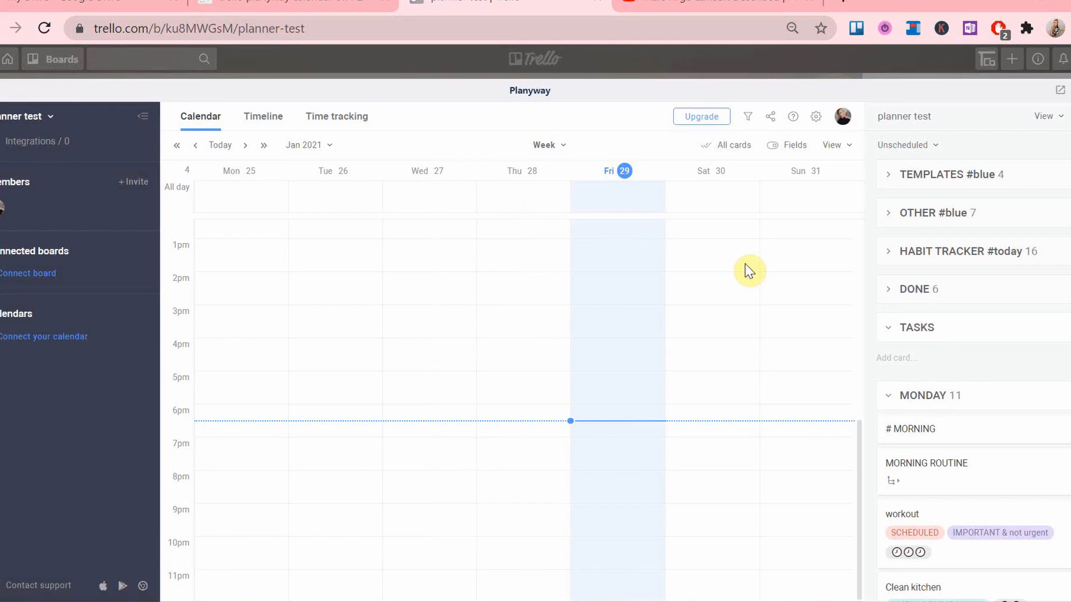
Set the calendar's card theme to Colorful in the card appearance settings and save it
{"action": "left_click", "coordinate": [832, 148]}
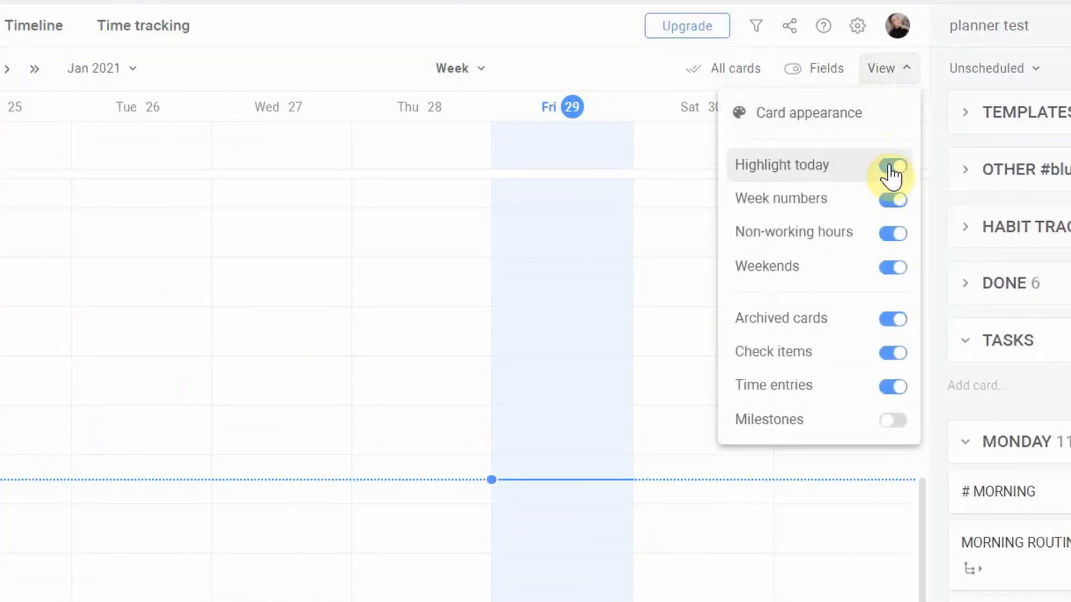
{"action": "left_click", "coordinate": [831, 121]}
{"action": "left_click", "coordinate": [313, 410]}
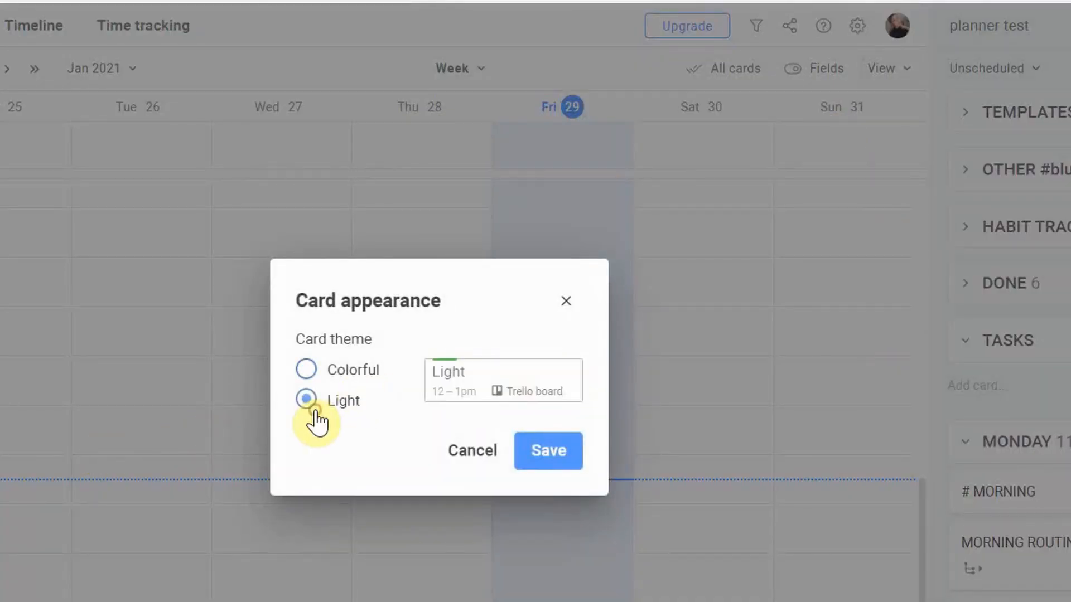
{"action": "left_click", "coordinate": [307, 370]}
{"action": "left_click", "coordinate": [539, 462]}
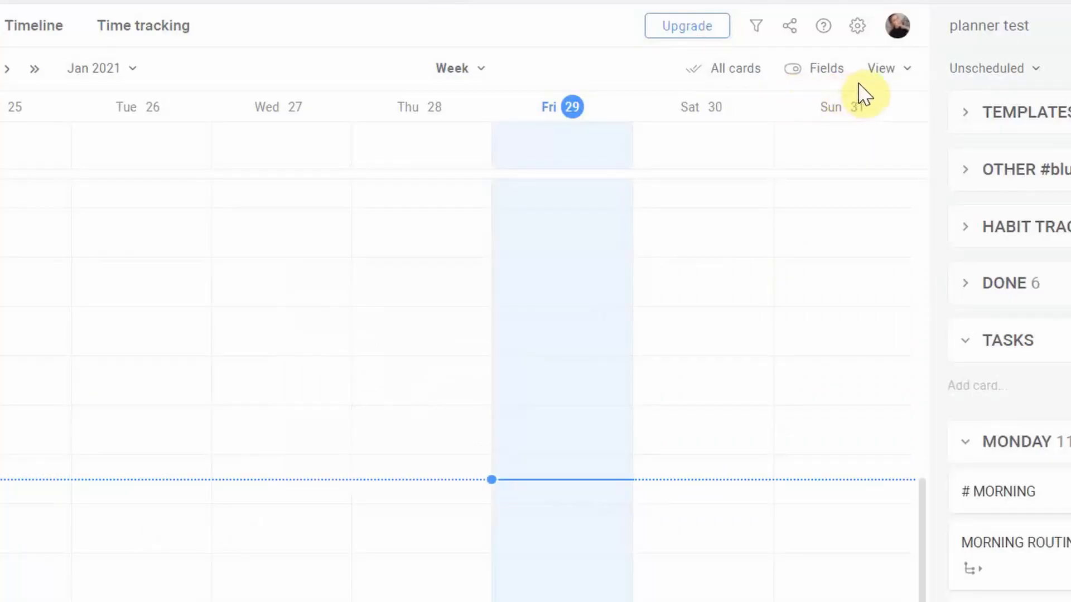
Review the calendar's display toggles, such as non-working hours and archived cards, and the options for visible card fields
{"action": "left_click", "coordinate": [883, 75]}
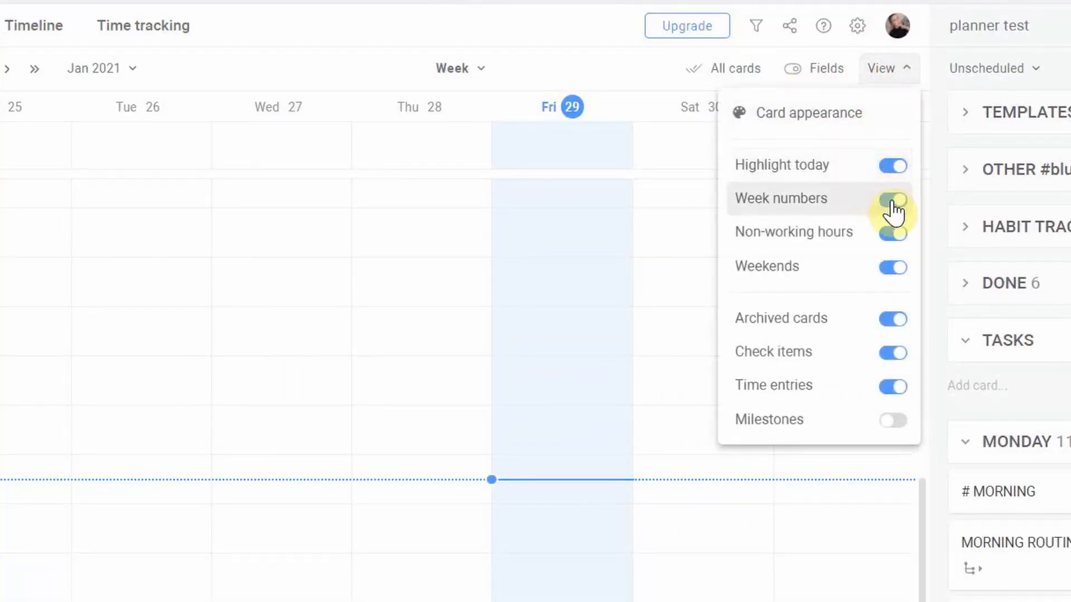
{"action": "left_click", "coordinate": [893, 235]}
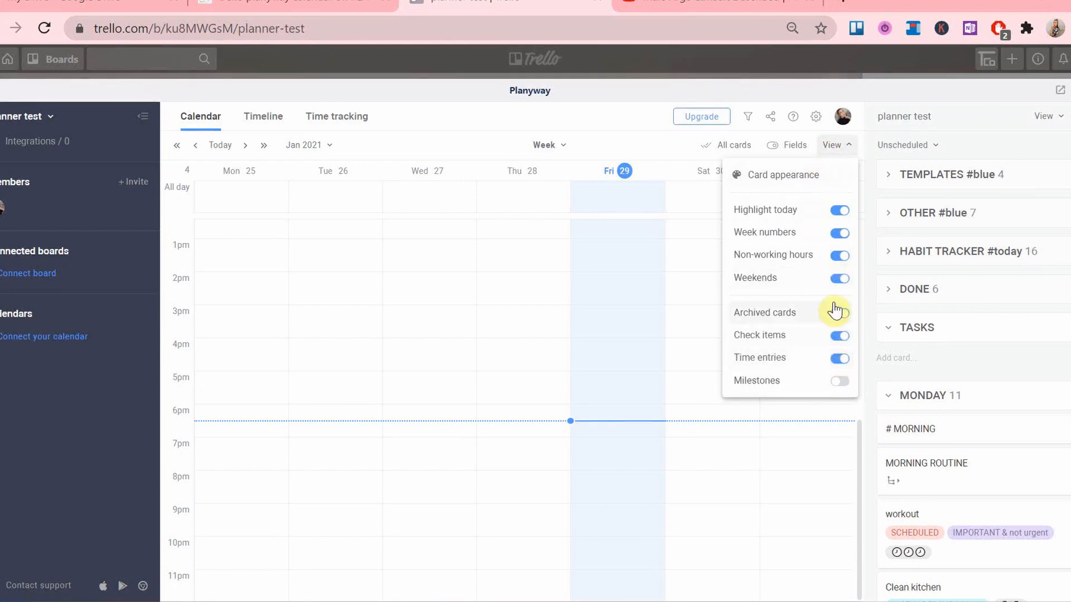
{"action": "left_click", "coordinate": [827, 151]}
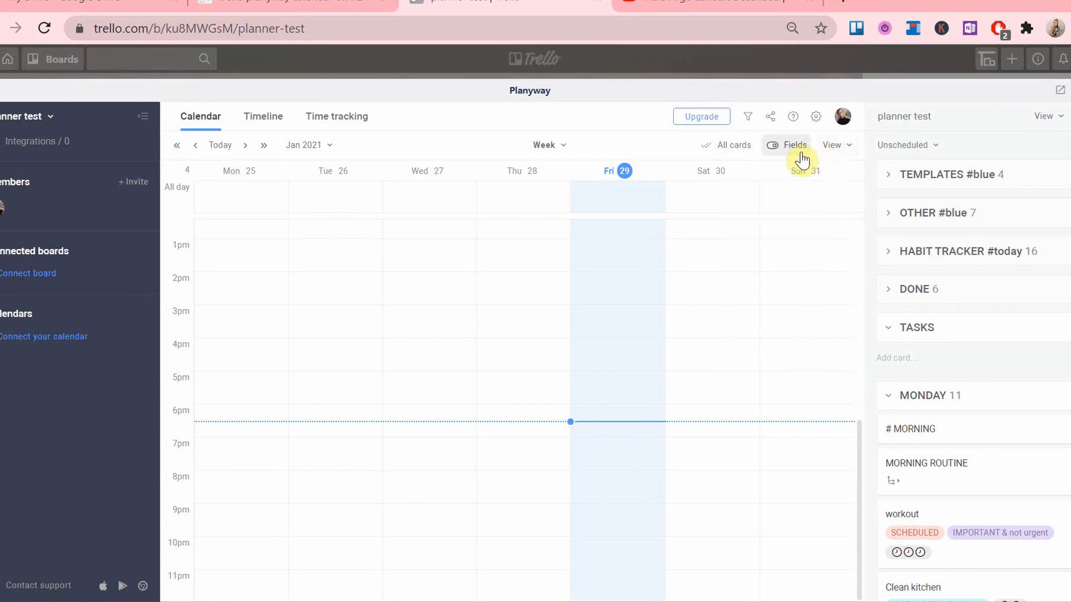
{"action": "left_click", "coordinate": [801, 157]}
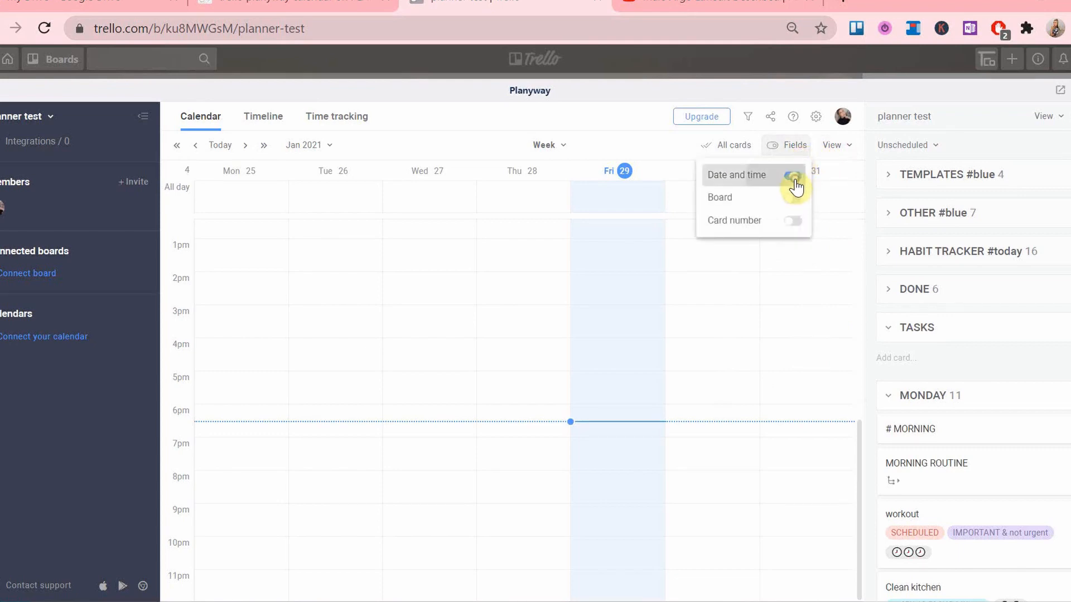
{"action": "left_click", "coordinate": [790, 152]}
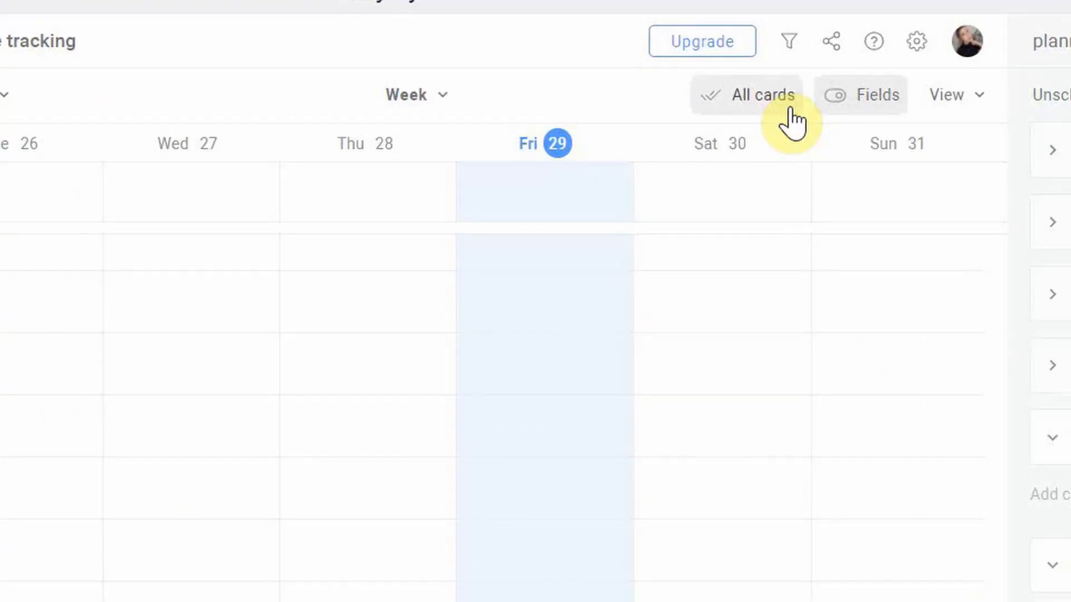
Try filtering the calendar by Completed cards and Incomplete cards, and set it back to All cards
{"action": "left_click", "coordinate": [746, 149]}
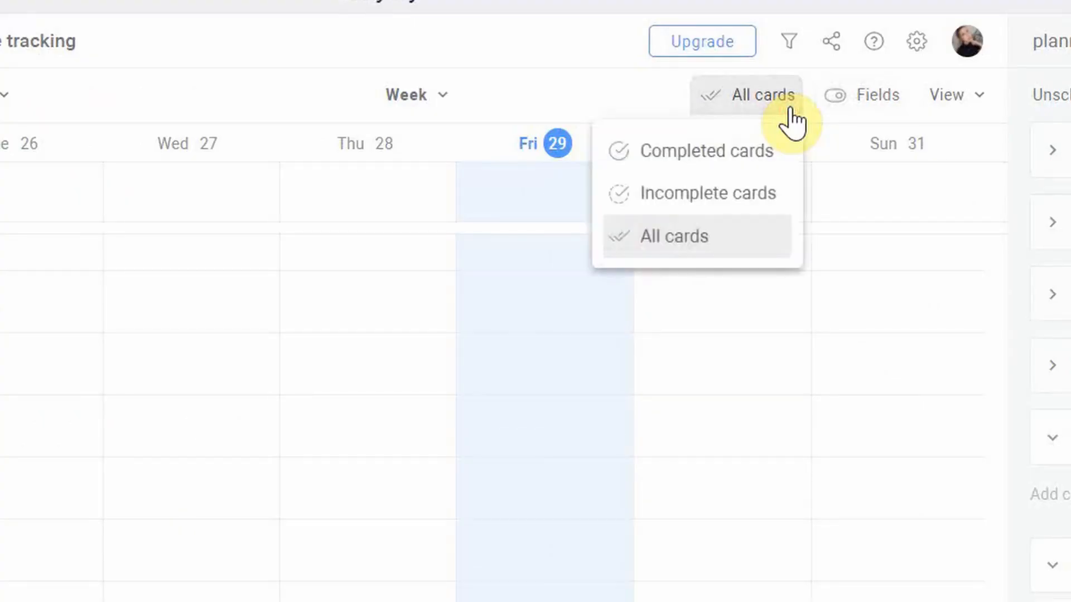
{"action": "left_click", "coordinate": [767, 152]}
{"action": "left_click", "coordinate": [760, 103]}
{"action": "left_click", "coordinate": [741, 193]}
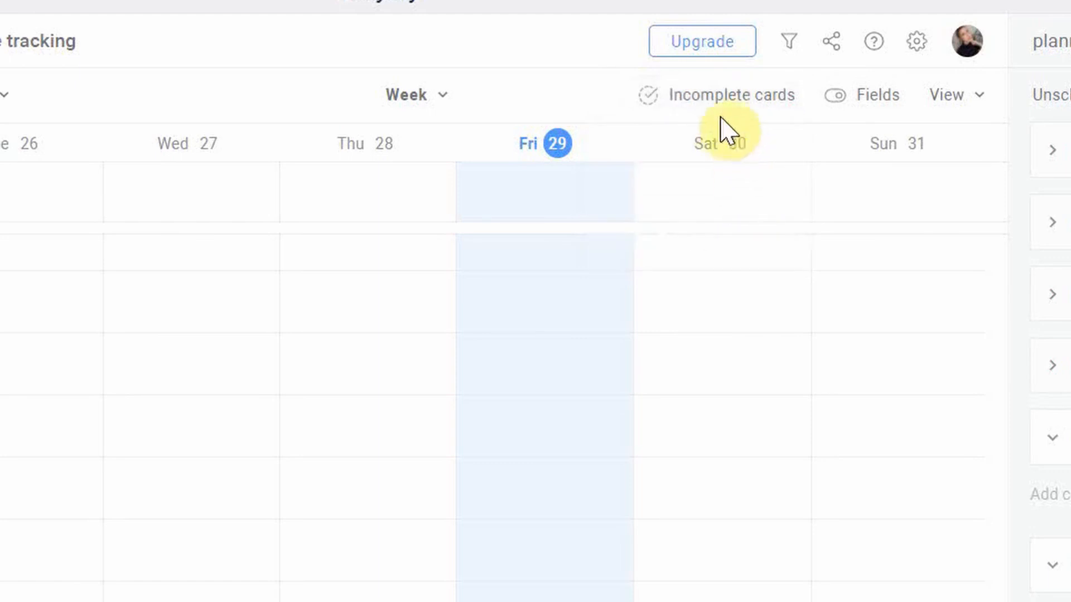
{"action": "left_click", "coordinate": [719, 106]}
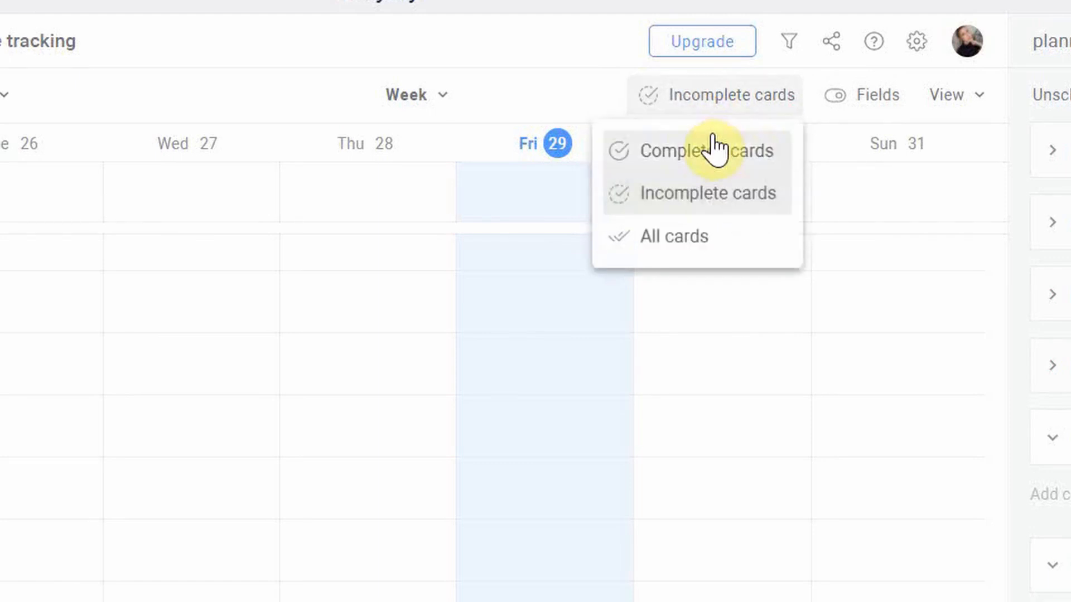
{"action": "left_click", "coordinate": [701, 233]}
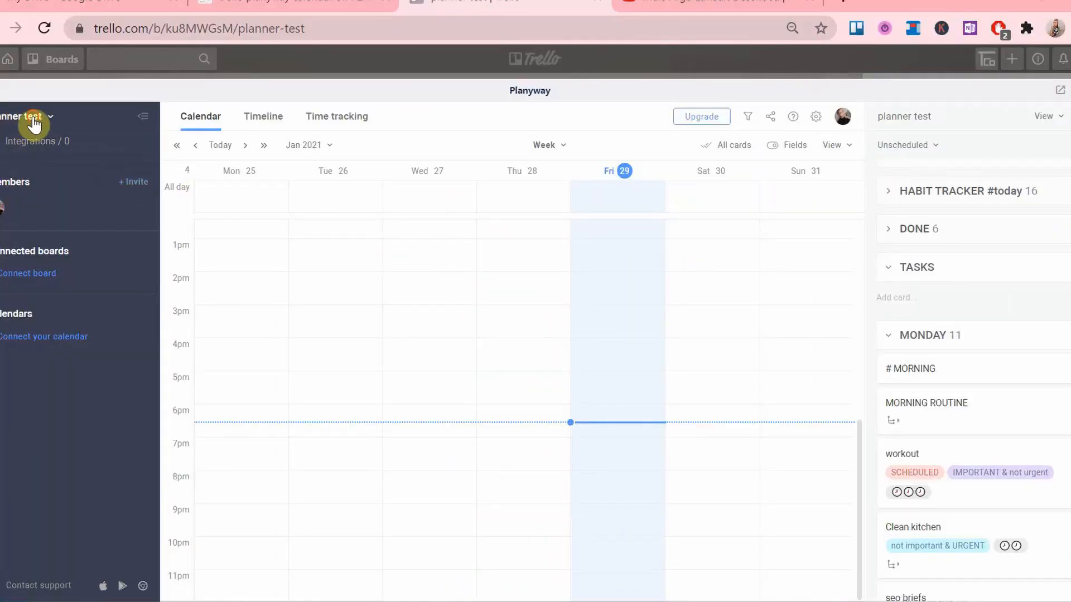
Look through the boards available for switching from the planner test board, and close the list
{"action": "left_click", "coordinate": [34, 123]}
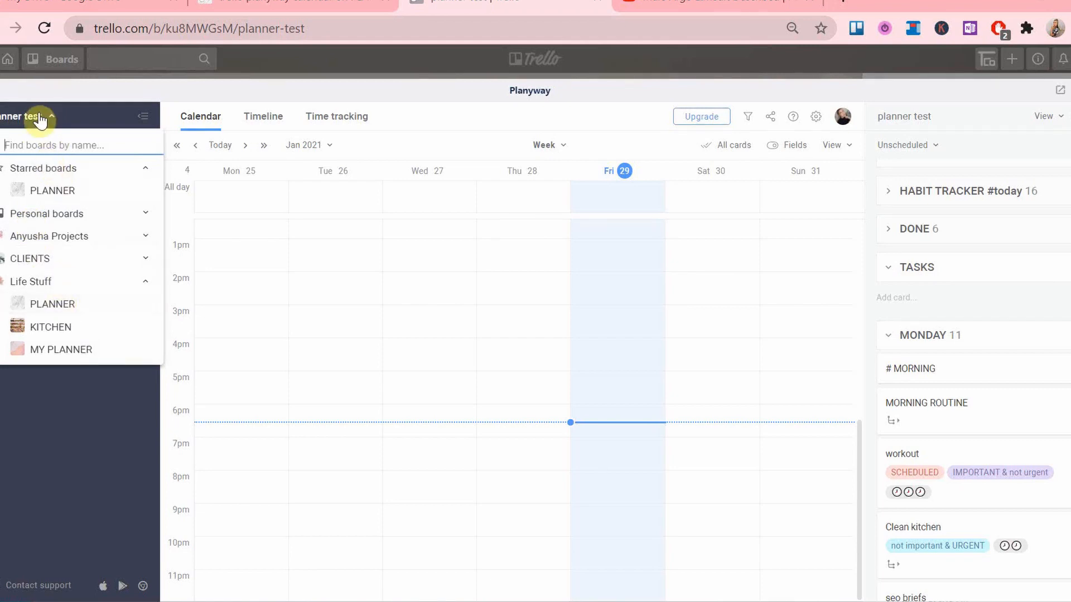
{"action": "left_click", "coordinate": [39, 118]}
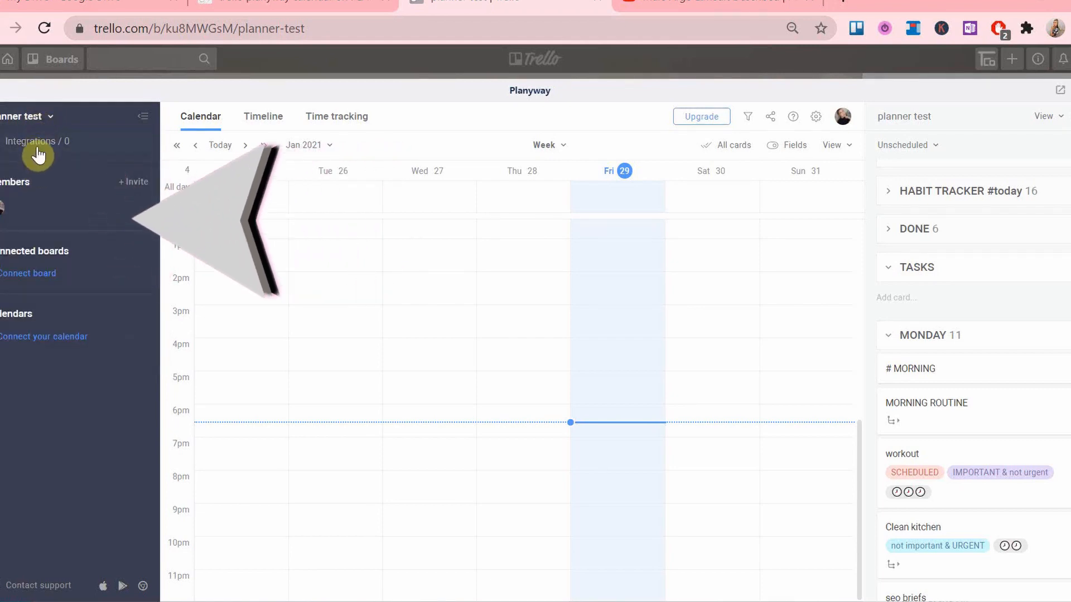
Try to enable displaying Planyway cards in Google Calendar from the board's integrations, and close the integrations window
{"action": "left_click", "coordinate": [36, 147]}
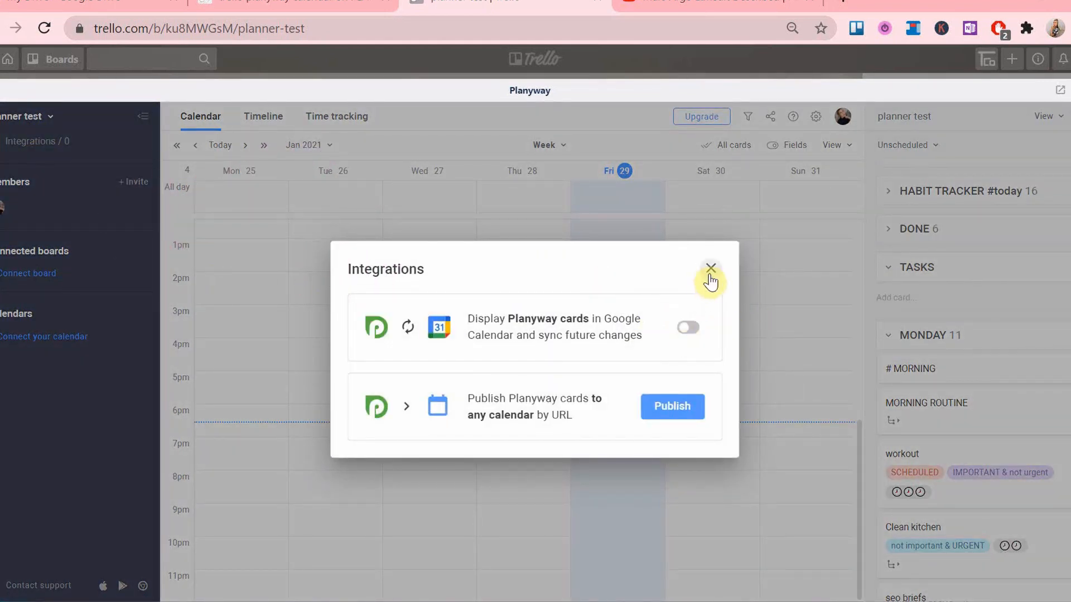
{"action": "left_click", "coordinate": [694, 334]}
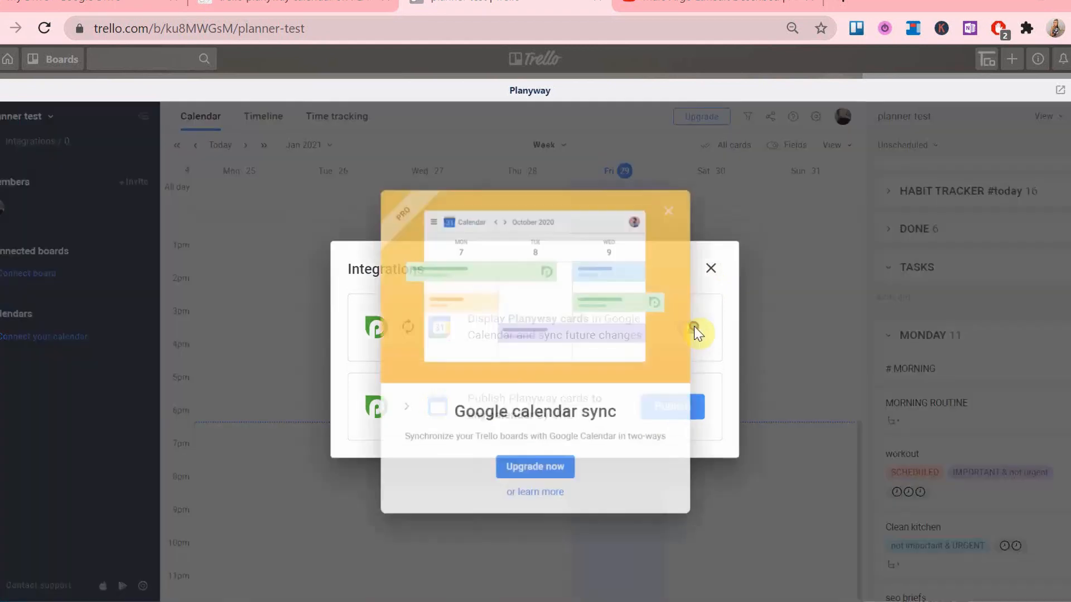
{"action": "left_click", "coordinate": [668, 183]}
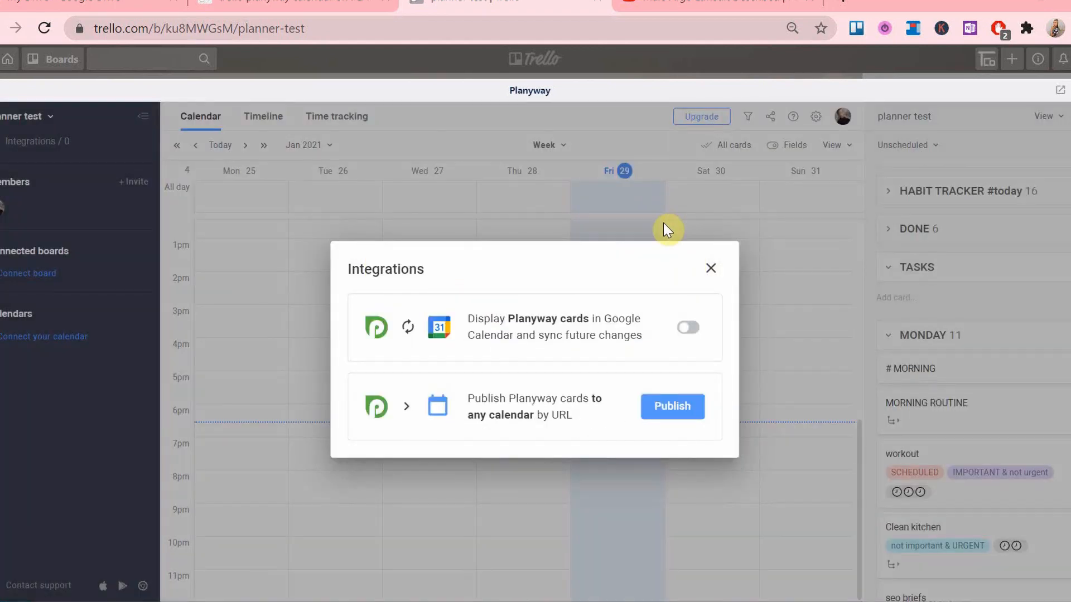
{"action": "left_click", "coordinate": [714, 272]}
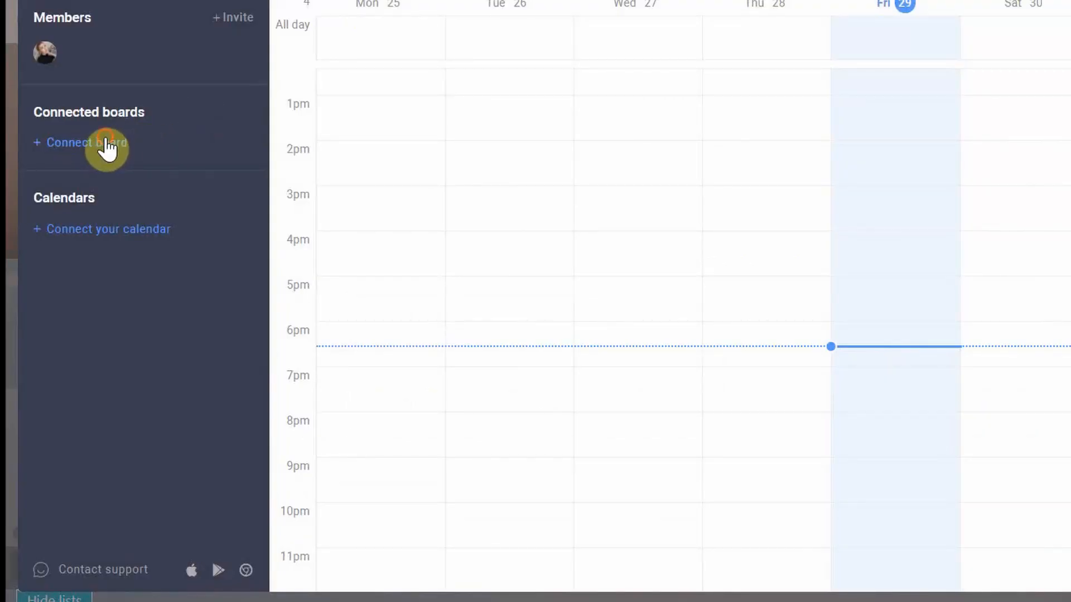
Look through the boards available for connecting to the calendar, and close the list
{"action": "left_click", "coordinate": [107, 148]}
{"action": "scroll", "coordinate": [255, 251], "scroll_direction": "down", "scroll_amount": 1}
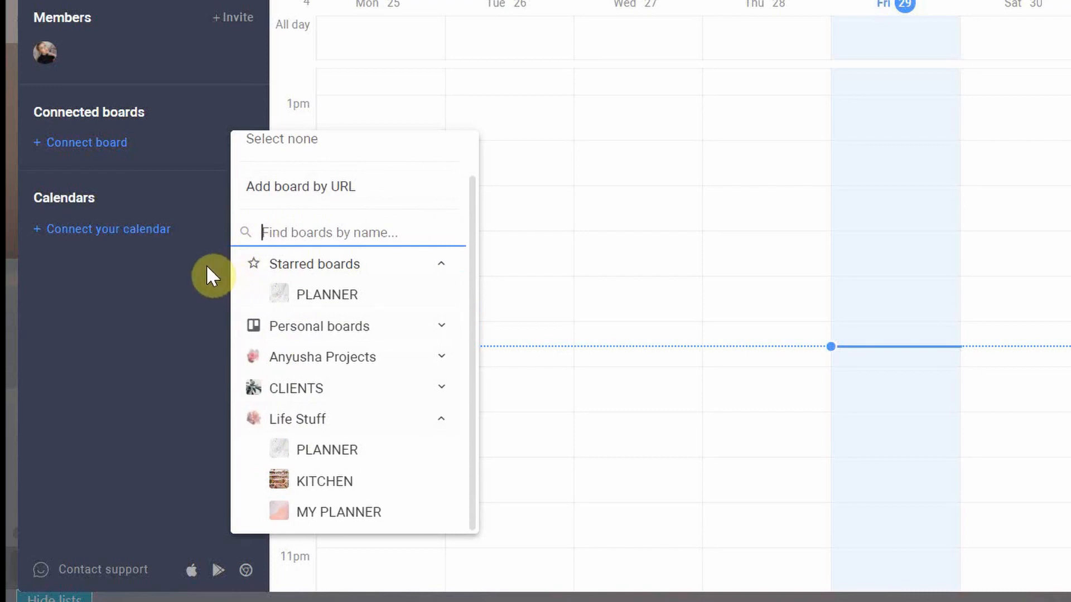
{"action": "left_click", "coordinate": [189, 251]}
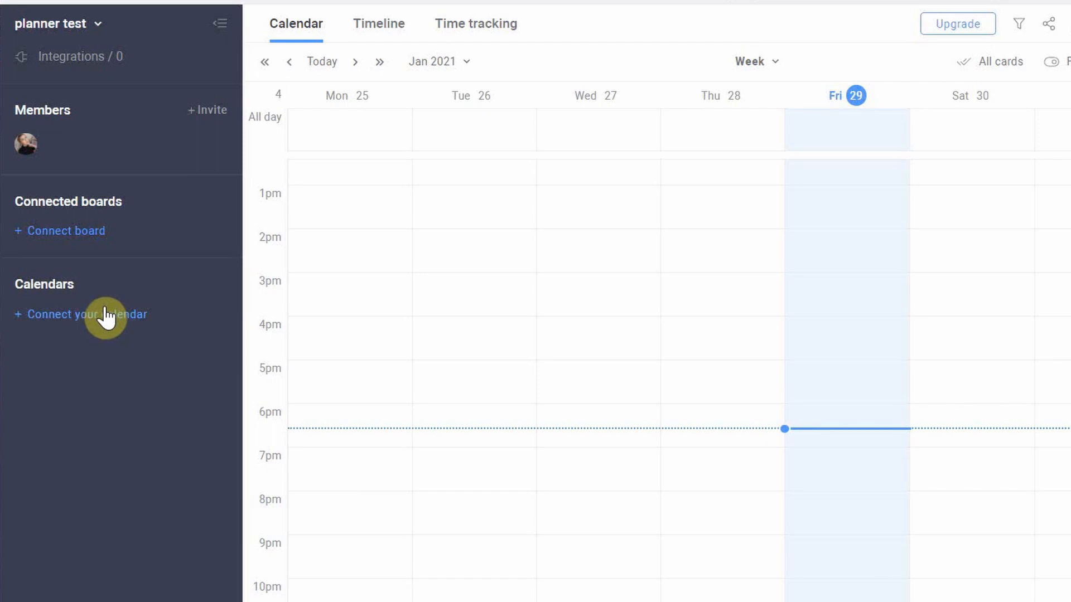
Review the options for connecting an external calendar, including adding one by URL, and close them without adding any
{"action": "left_click", "coordinate": [106, 315]}
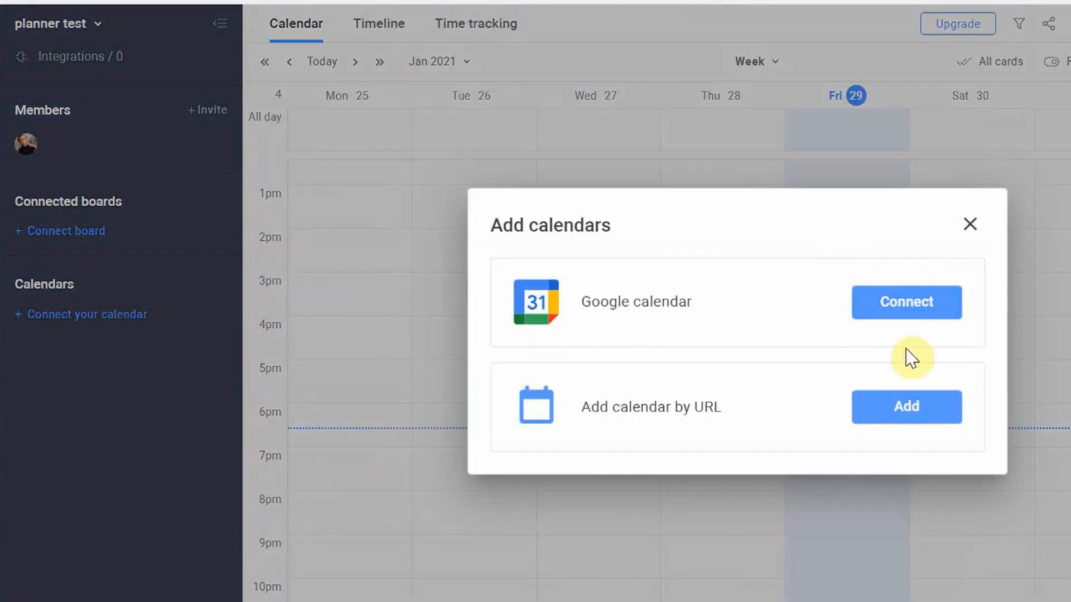
{"action": "left_click", "coordinate": [899, 406]}
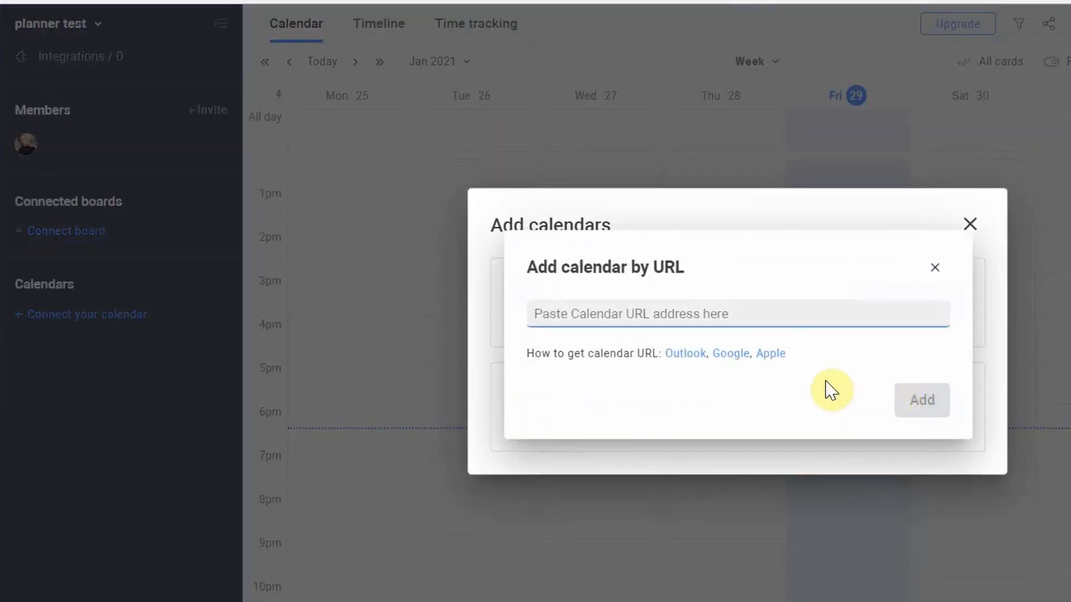
{"action": "left_click", "coordinate": [933, 269]}
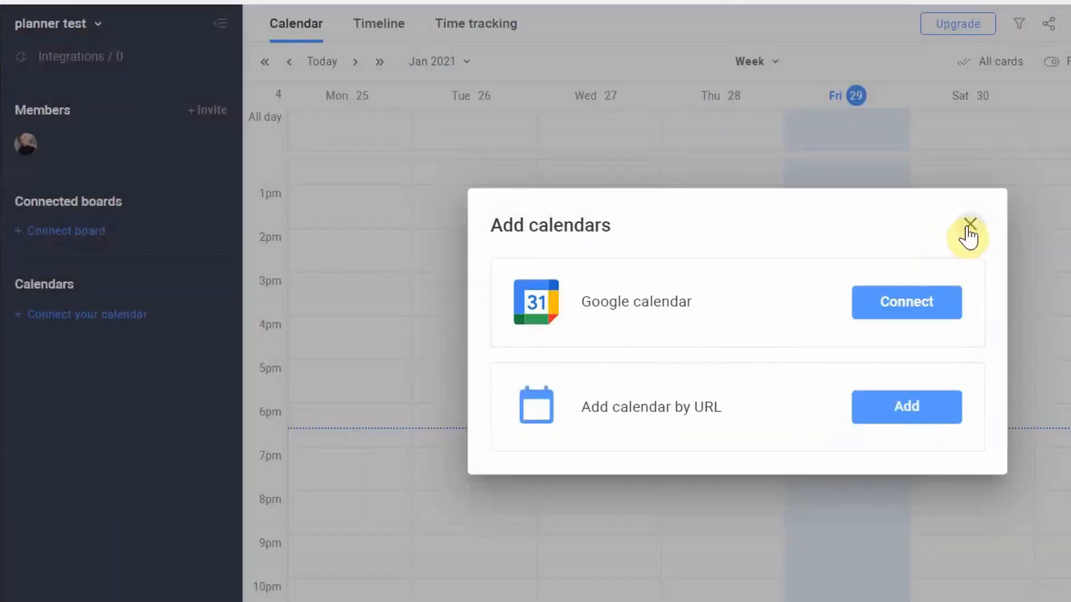
{"action": "left_click", "coordinate": [970, 226]}
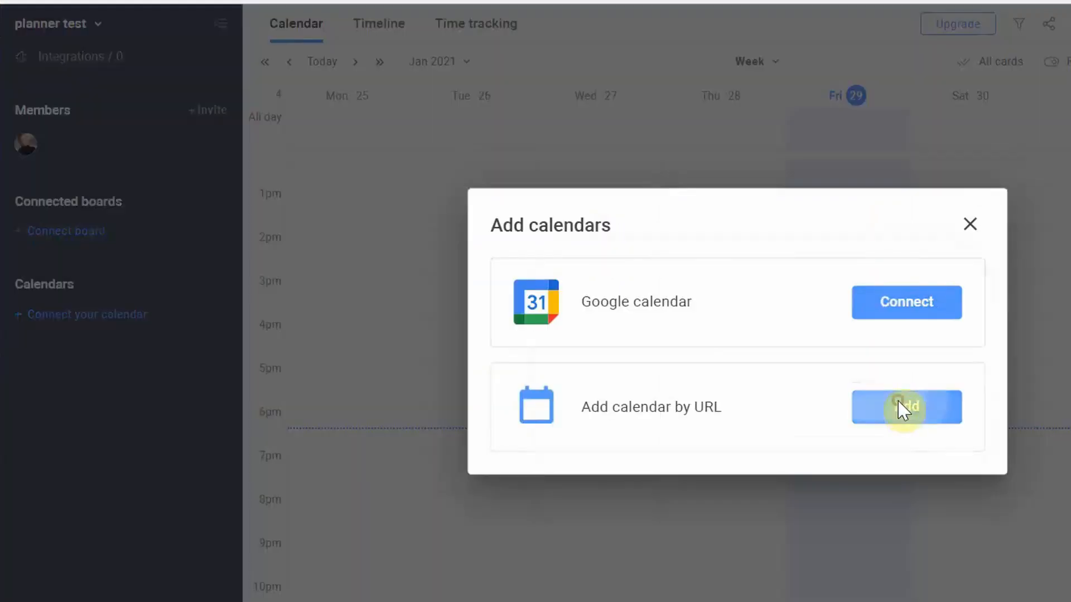
{"action": "left_click", "coordinate": [899, 407]}
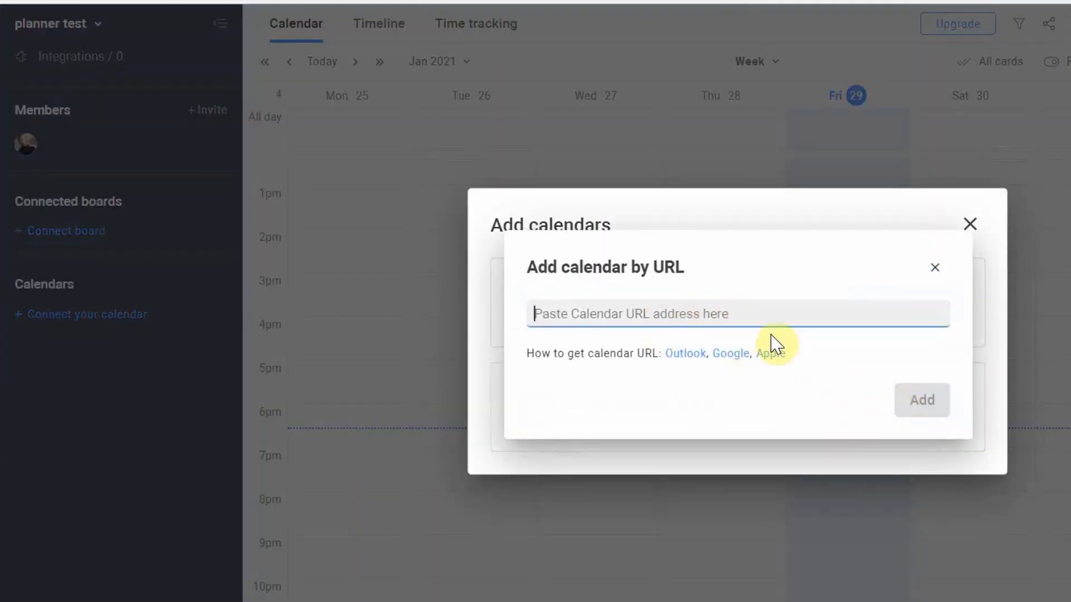
{"action": "left_click", "coordinate": [935, 268]}
{"action": "left_click", "coordinate": [970, 224]}
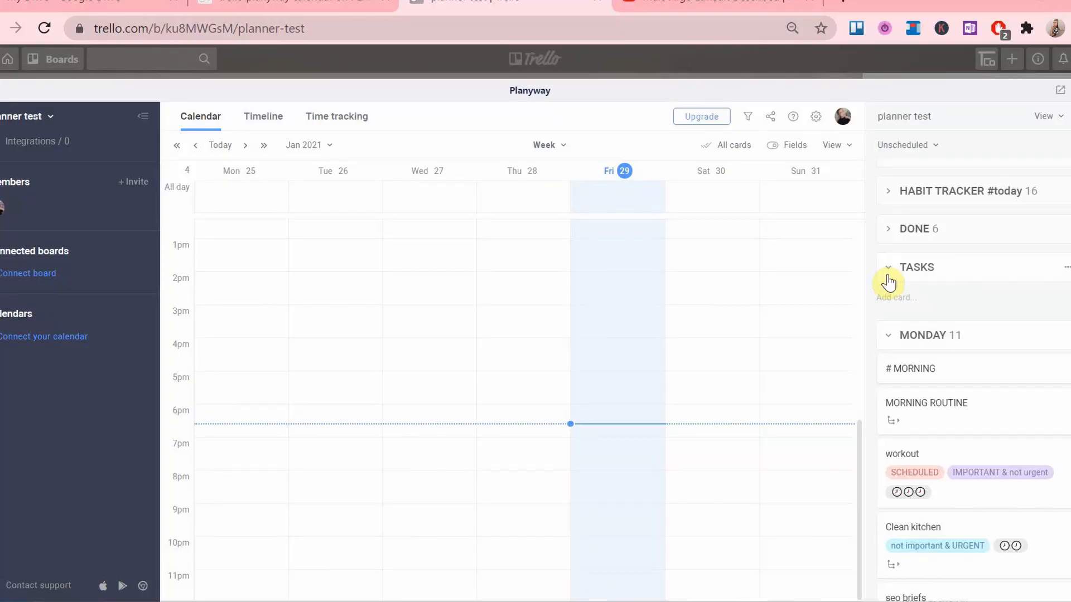
Schedule the Monday list's workout card on Tue 26 at 8pm and the content research card on Fri 29 at 7pm
{"action": "scroll", "coordinate": [928, 382], "scroll_direction": "down", "scroll_amount": 15}
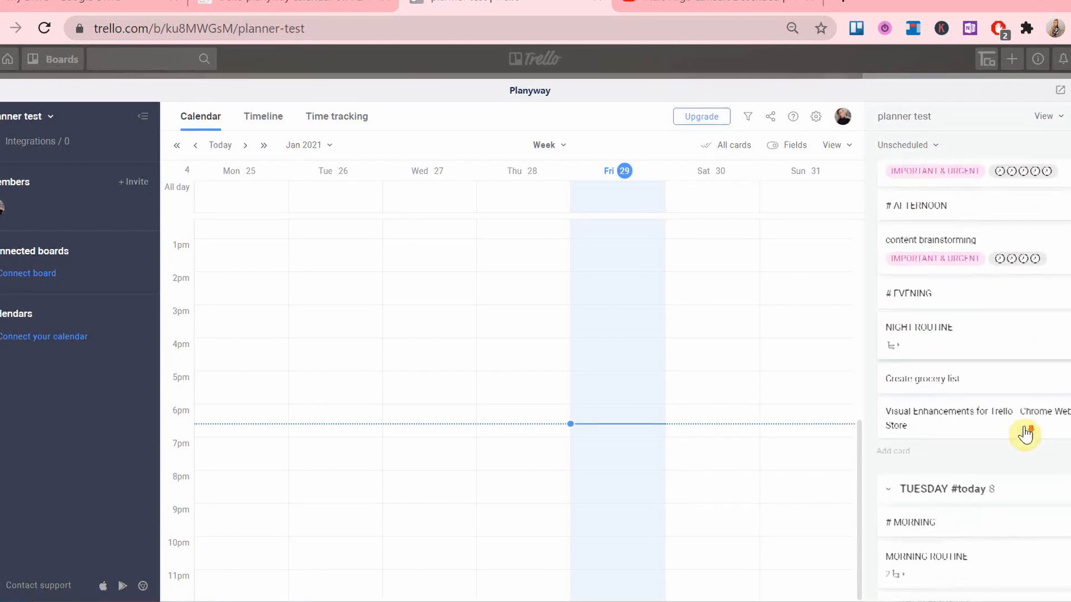
{"action": "scroll", "coordinate": [949, 279], "scroll_direction": "up", "scroll_amount": 10}
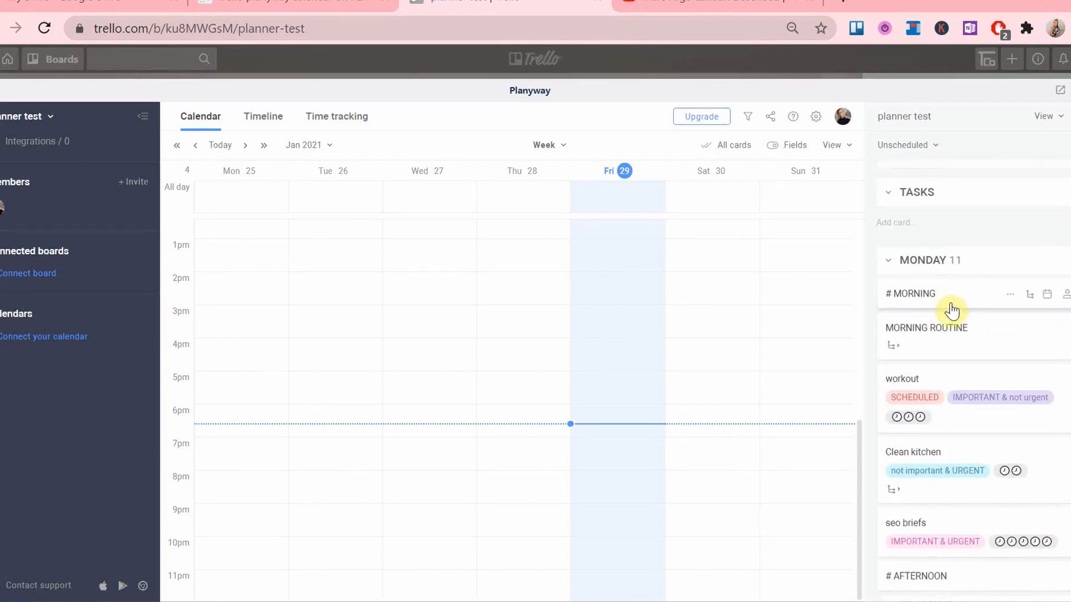
{"action": "left_click_drag", "start_coordinate": [963, 397], "coordinate": [352, 479]}
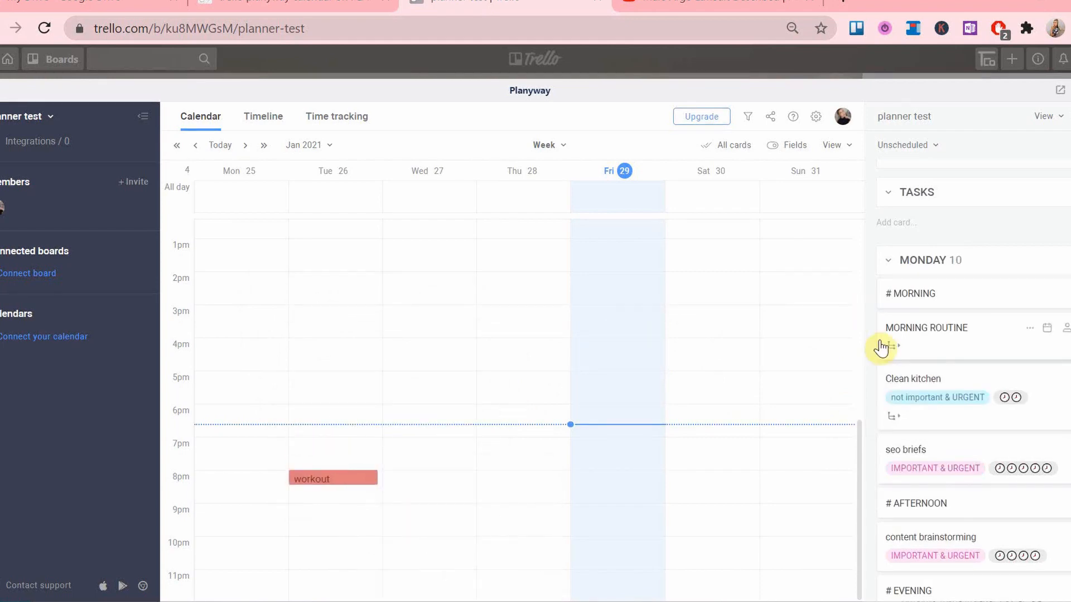
{"action": "scroll", "coordinate": [970, 414], "scroll_direction": "down", "scroll_amount": 15}
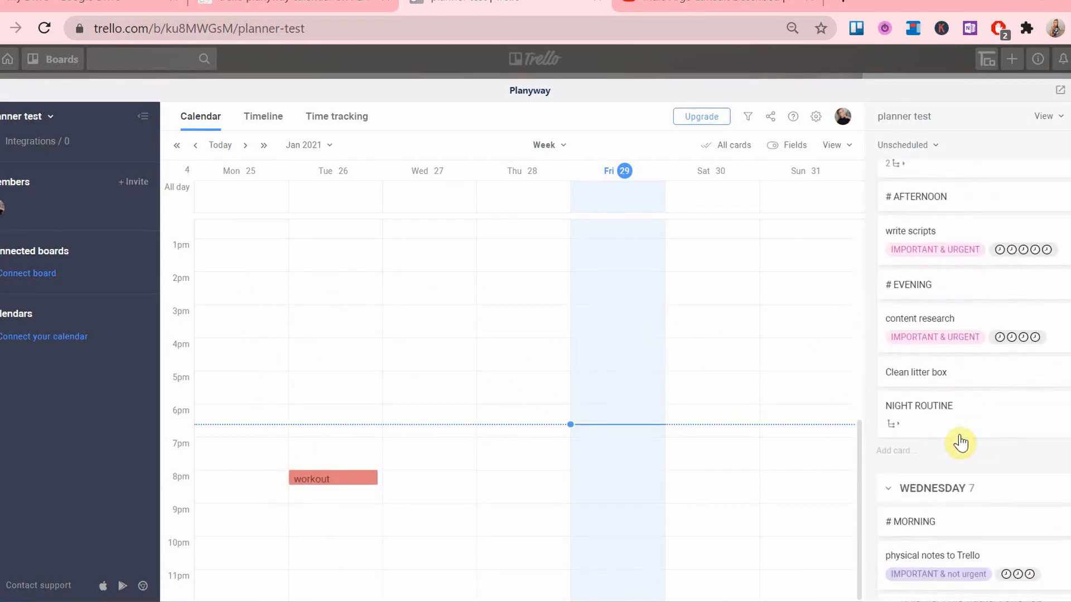
{"action": "left_click_drag", "start_coordinate": [937, 206], "coordinate": [608, 446]}
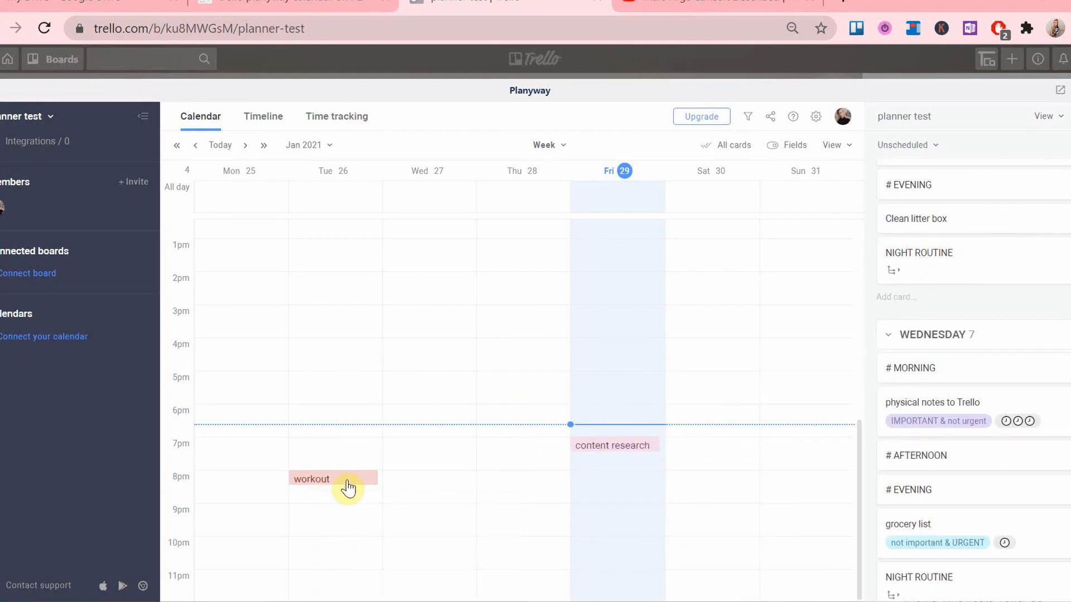
Extend the workout event to end at 9:30pm, and set its card's priority to Medium
{"action": "mouse_move", "coordinate": [348, 484]}
{"action": "left_click_drag", "start_coordinate": [341, 484], "coordinate": [335, 511]}
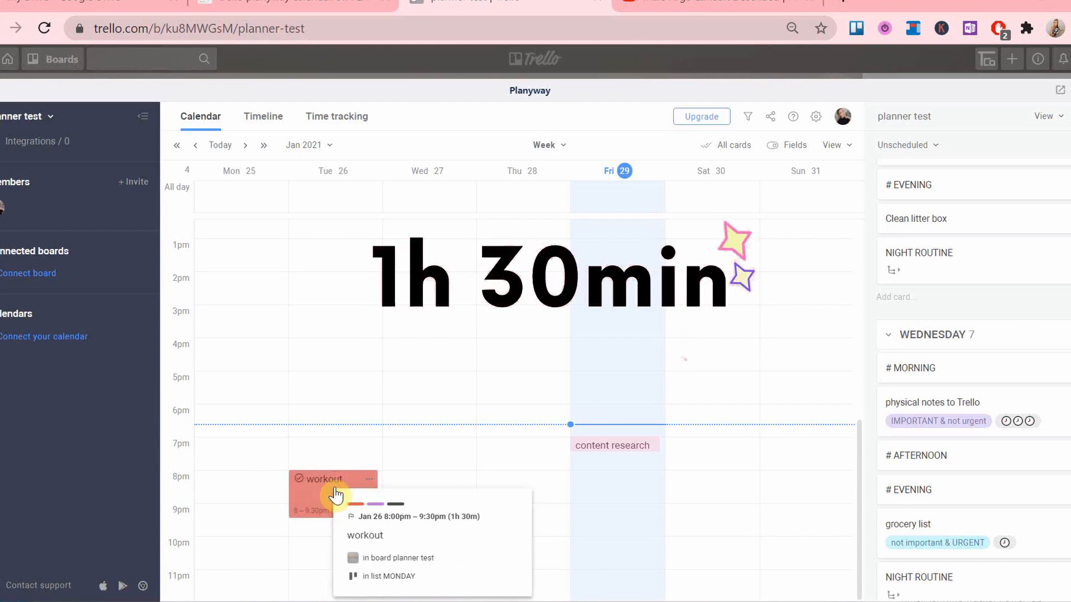
{"action": "left_click", "coordinate": [326, 494]}
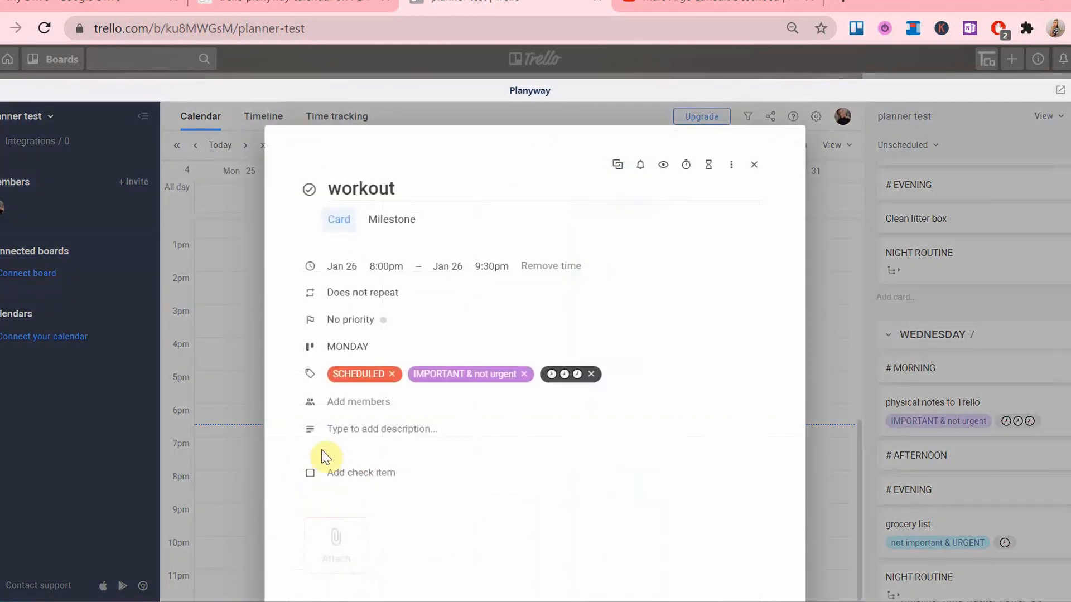
{"action": "left_click", "coordinate": [358, 292]}
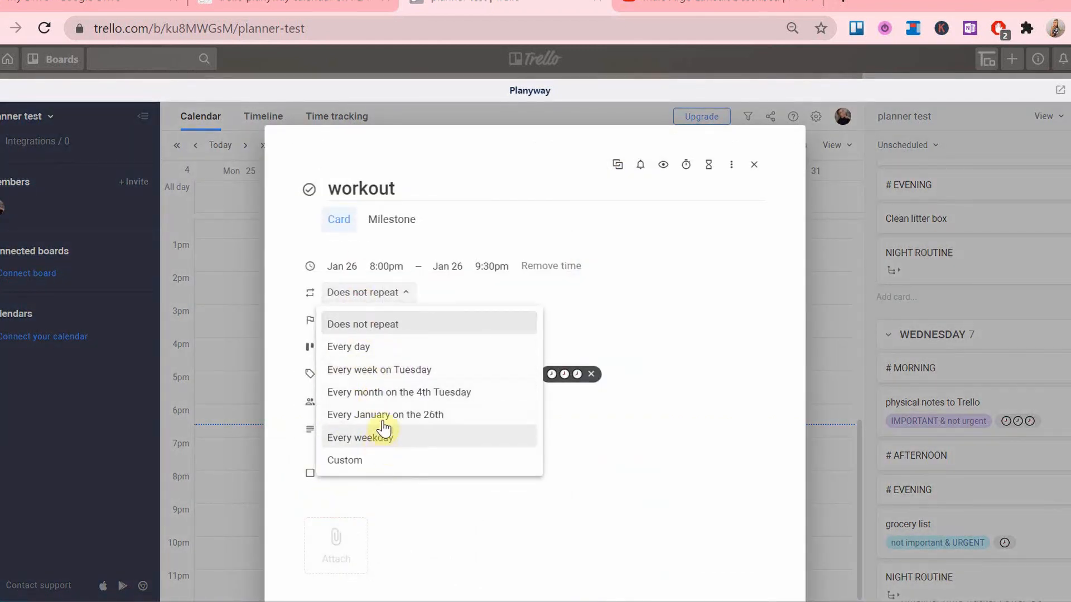
{"action": "left_click", "coordinate": [372, 294]}
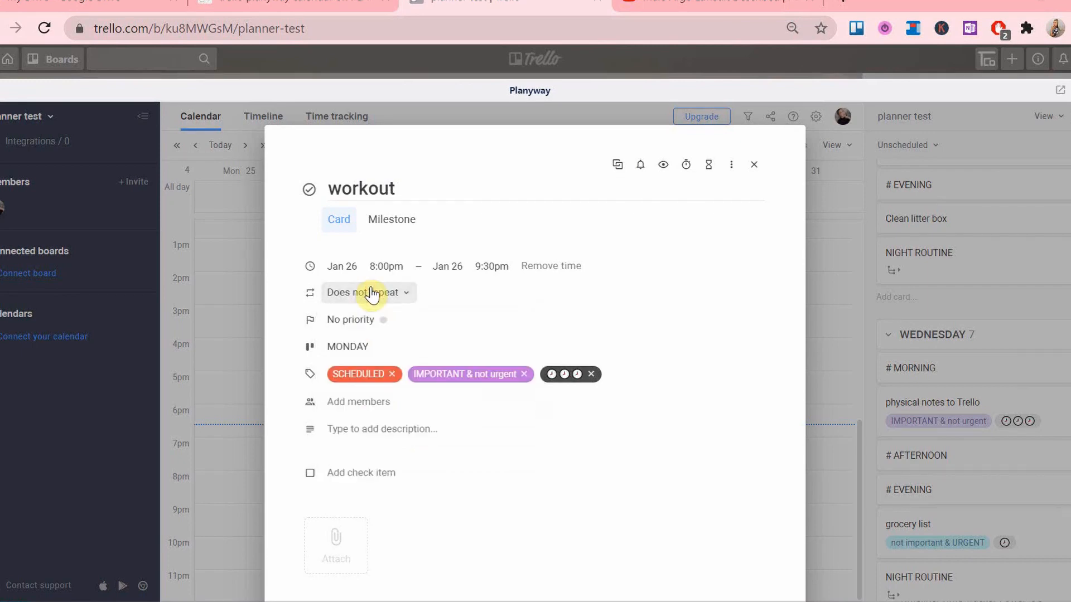
{"action": "left_click", "coordinate": [359, 319]}
{"action": "left_click", "coordinate": [360, 375]}
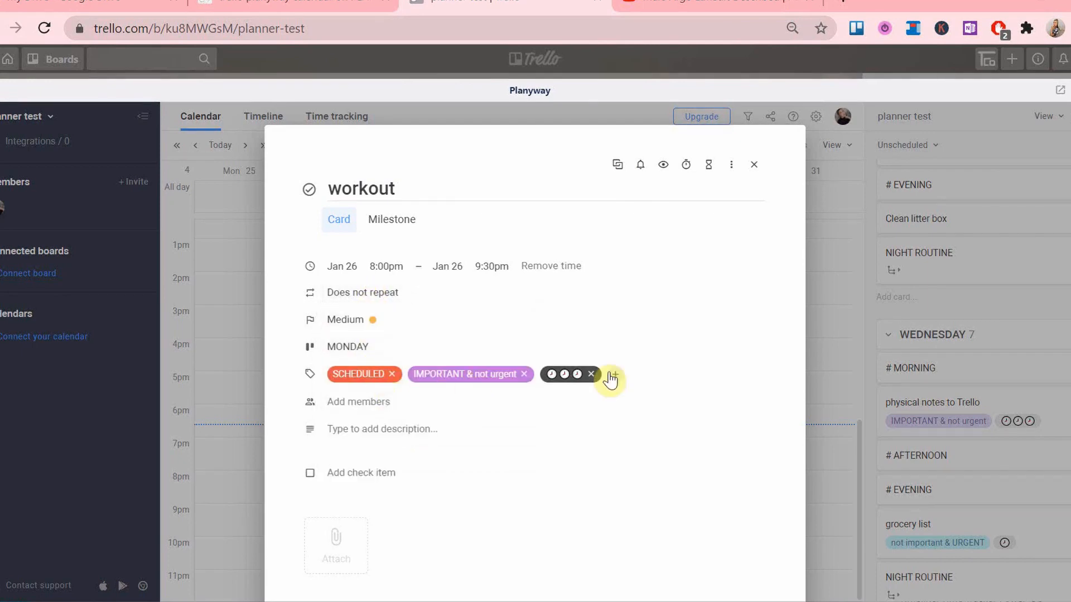
Examine the workout card's label and member choices and its description, checklist, attachment and comment sections
{"action": "left_click", "coordinate": [610, 375]}
{"action": "left_click", "coordinate": [528, 430]}
{"action": "left_click", "coordinate": [380, 408]}
{"action": "left_click", "coordinate": [376, 394]}
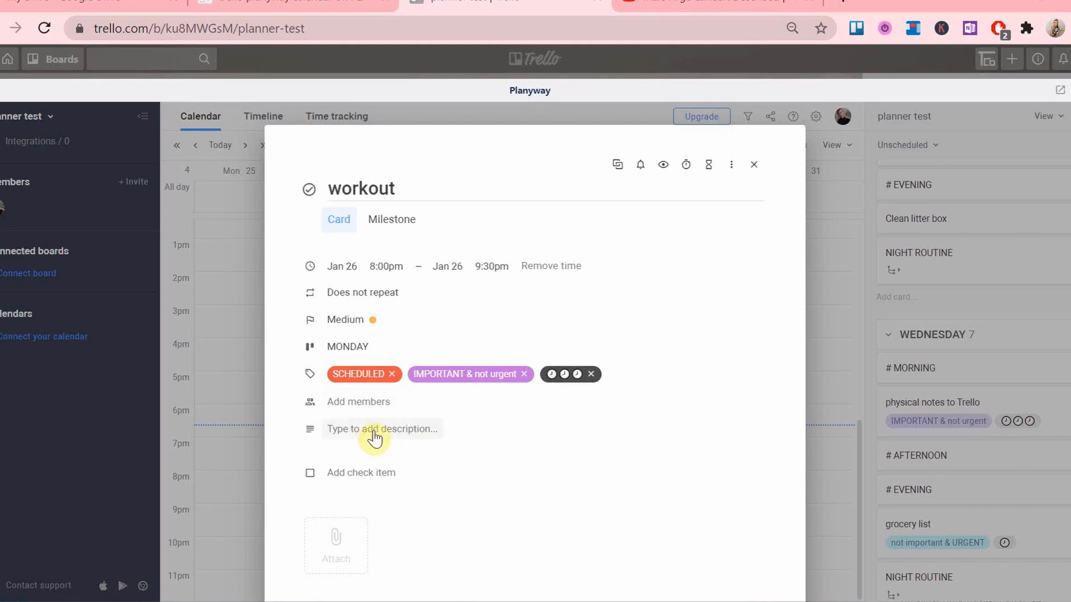
{"action": "scroll", "coordinate": [357, 480], "scroll_direction": "down", "scroll_amount": 1}
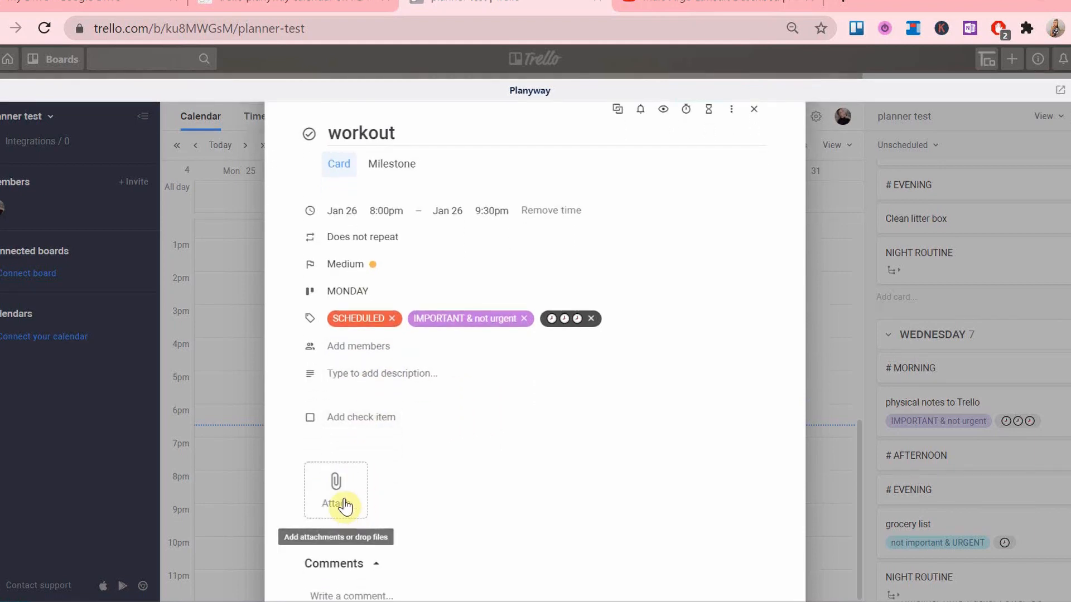
{"action": "scroll", "coordinate": [350, 524], "scroll_direction": "down", "scroll_amount": 1}
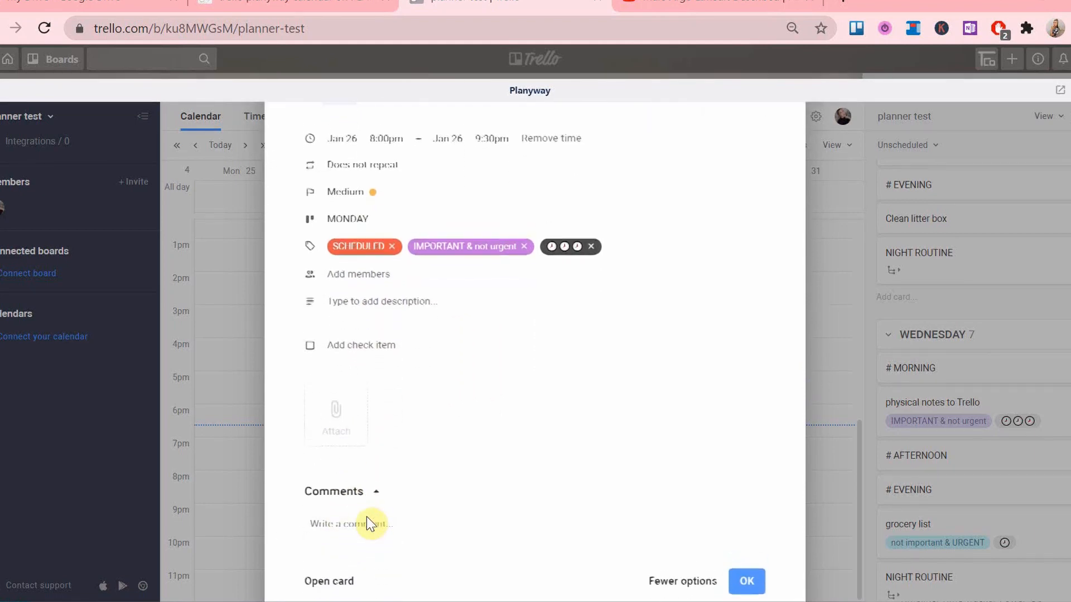
{"action": "scroll", "coordinate": [369, 518], "scroll_direction": "up", "scroll_amount": 3}
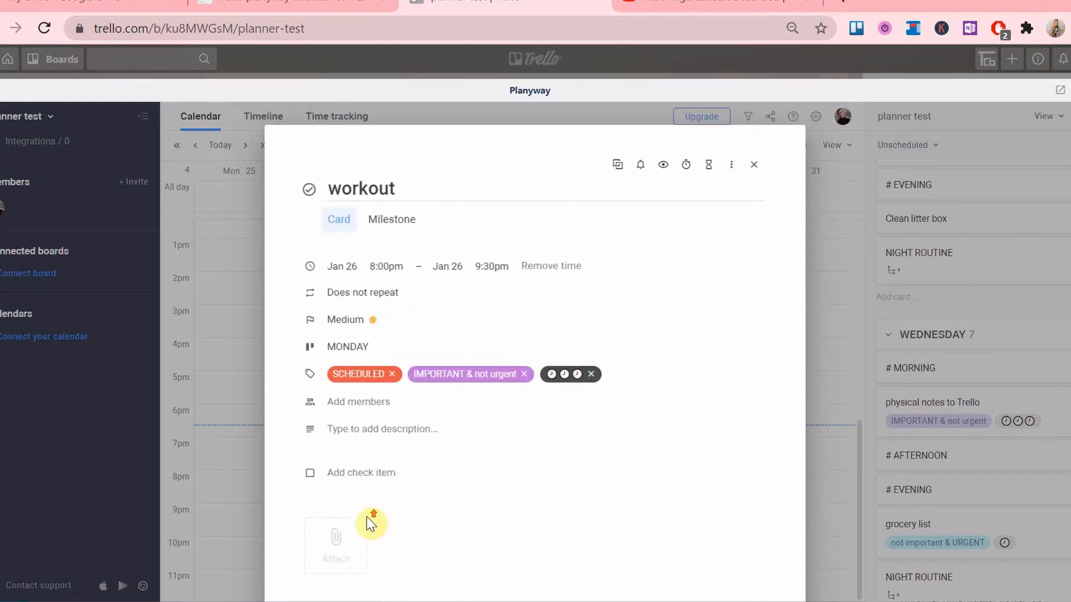
Check the workout card's reminder option, and add a time estimation to the card
{"action": "left_click", "coordinate": [642, 168]}
{"action": "left_click", "coordinate": [658, 265]}
{"action": "left_click", "coordinate": [664, 166]}
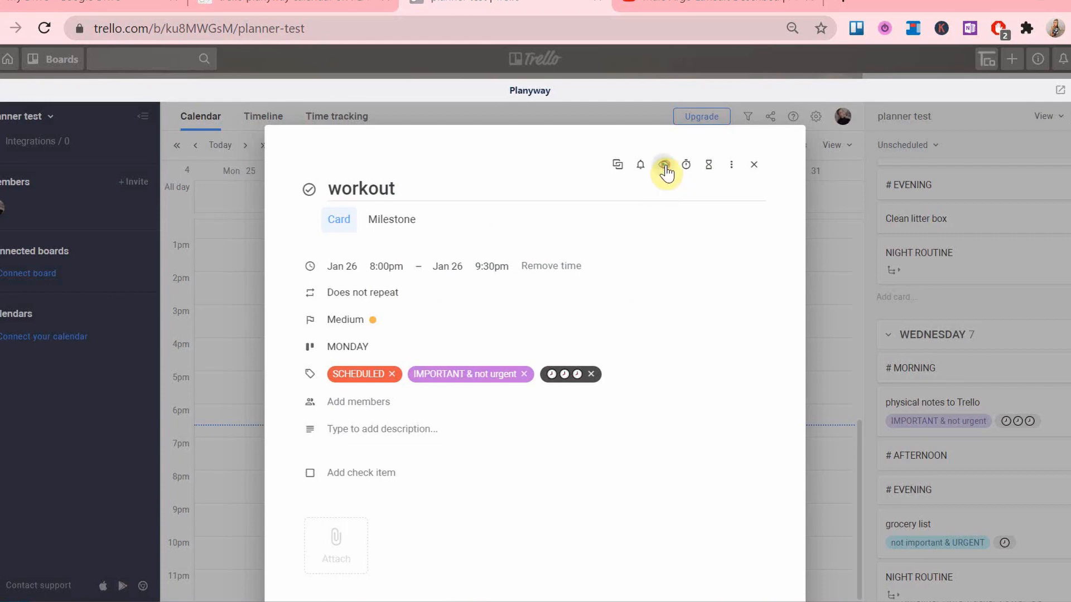
{"action": "left_click", "coordinate": [710, 168]}
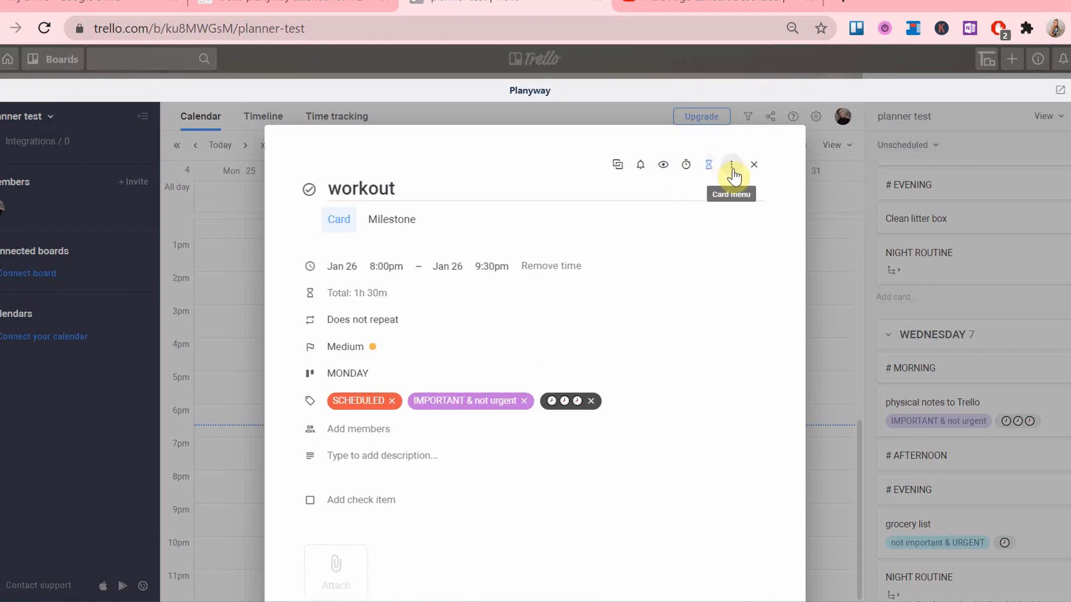
Review the further actions available for the workout card, such as duplicating or removing it from the calendar, and close the card
{"action": "left_click", "coordinate": [733, 169]}
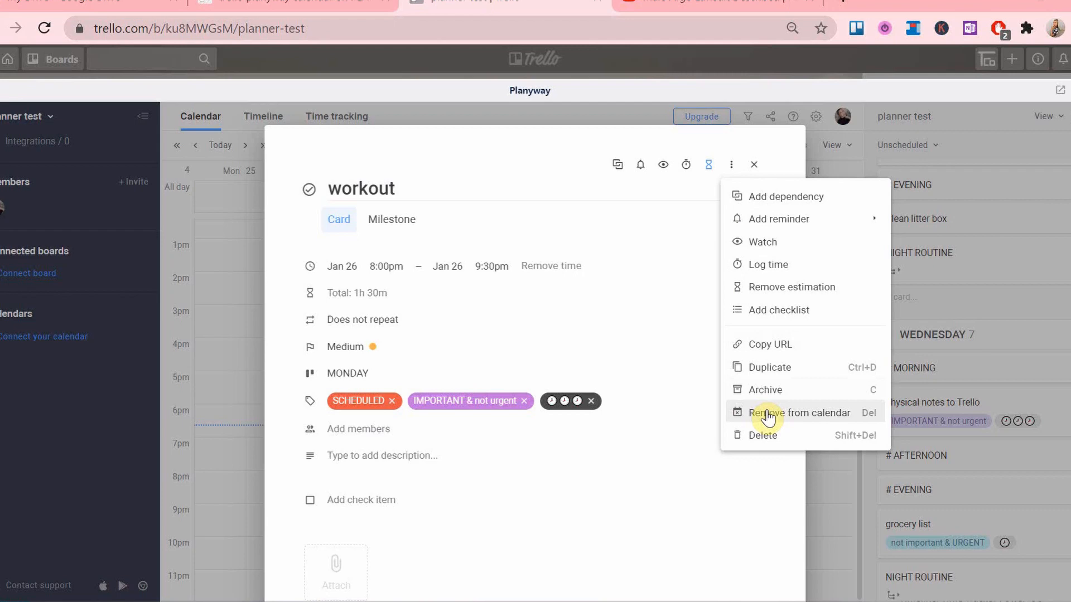
{"action": "left_click", "coordinate": [545, 229]}
{"action": "left_click", "coordinate": [754, 168]}
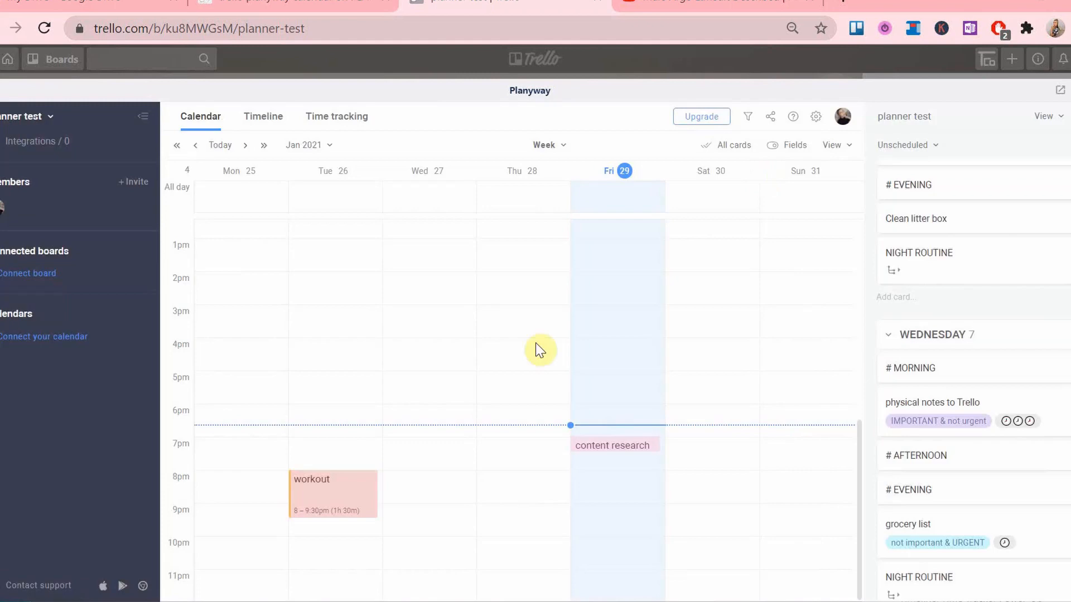
Mark the workout event as complete, and close Planyway to see the card in the Trello board's Monday list
{"action": "left_click", "coordinate": [299, 479]}
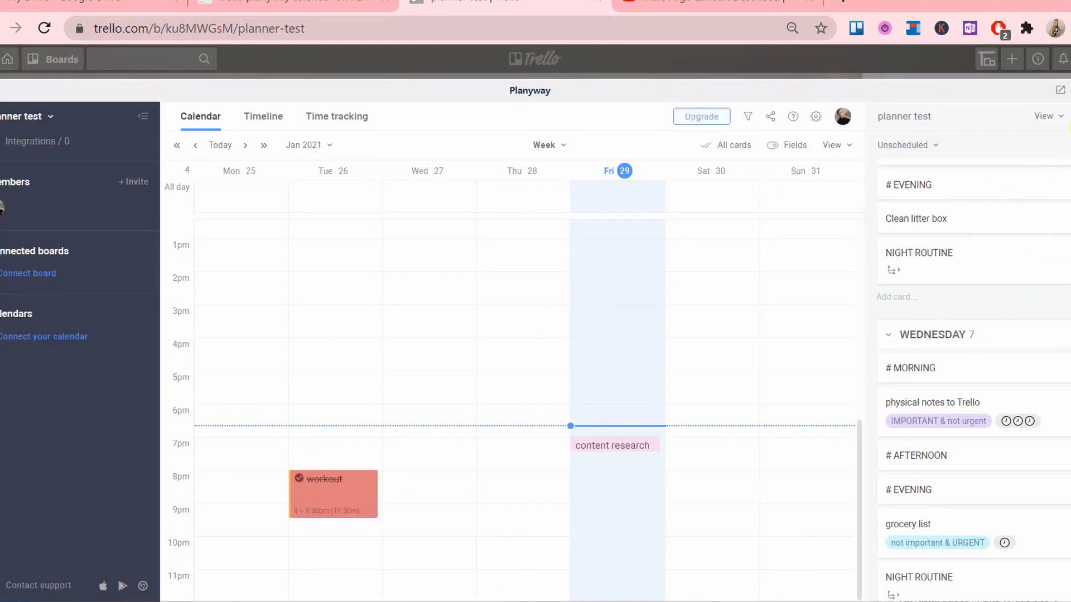
{"action": "left_click", "coordinate": [1070, 91]}
{"action": "scroll", "coordinate": [62, 446], "scroll_direction": "left", "scroll_amount": 5}
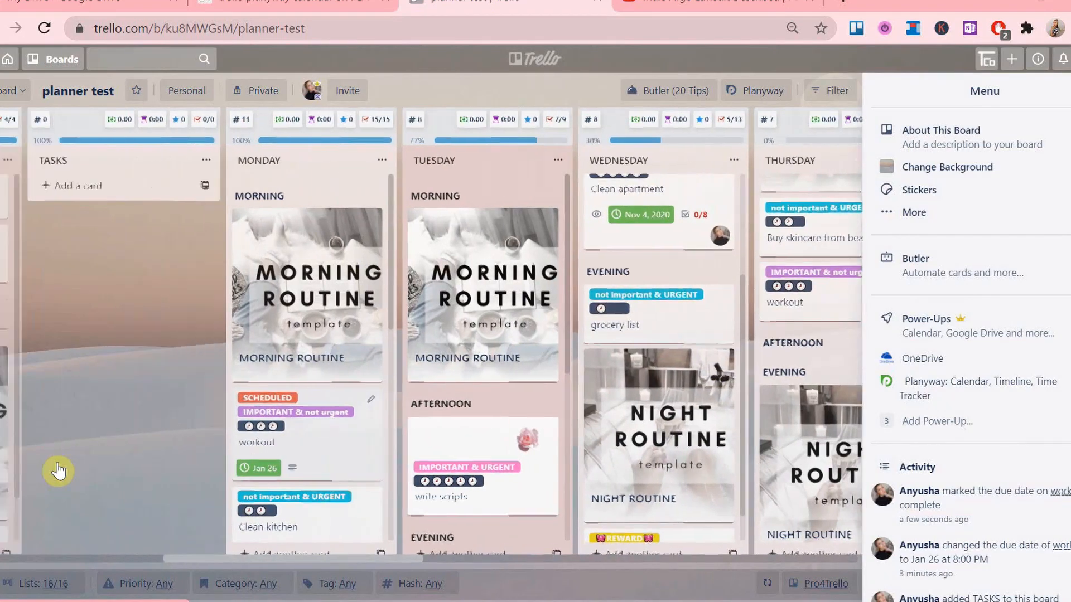
{"action": "left_click", "coordinate": [318, 469]}
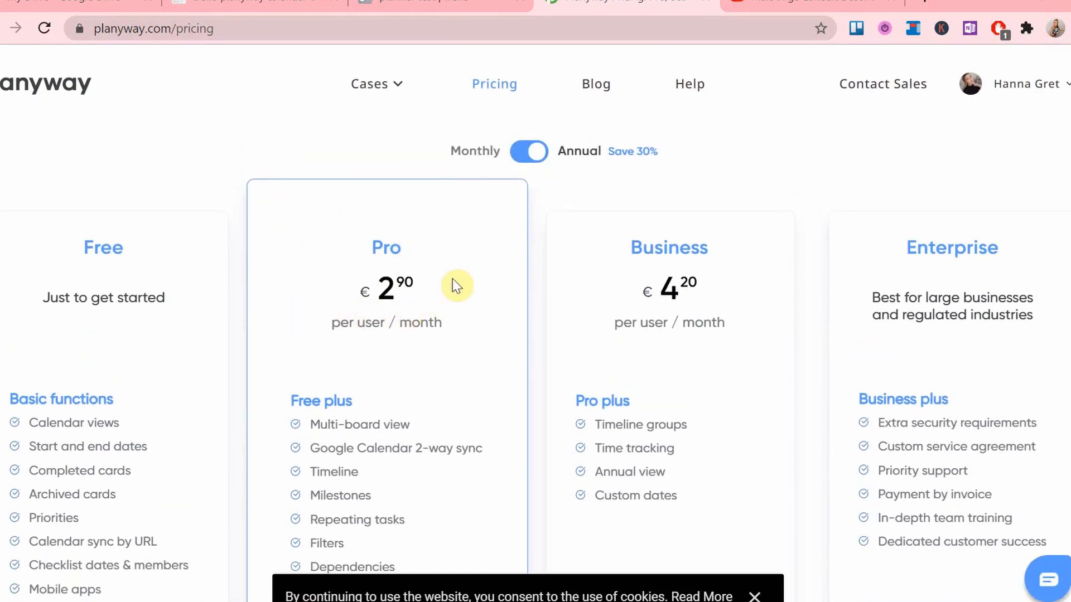
Show monthly prices on the Planyway pricing page, and compare the features of the Free, Pro, Business and Enterprise plans
{"action": "left_click", "coordinate": [519, 156]}
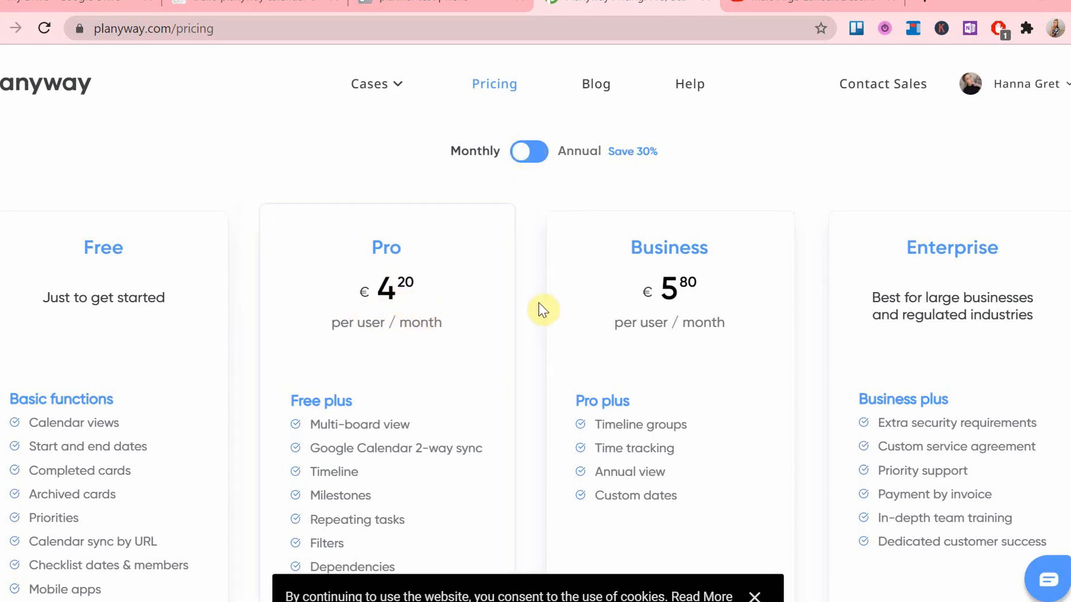
{"action": "scroll", "coordinate": [470, 292], "scroll_direction": "down", "scroll_amount": 2}
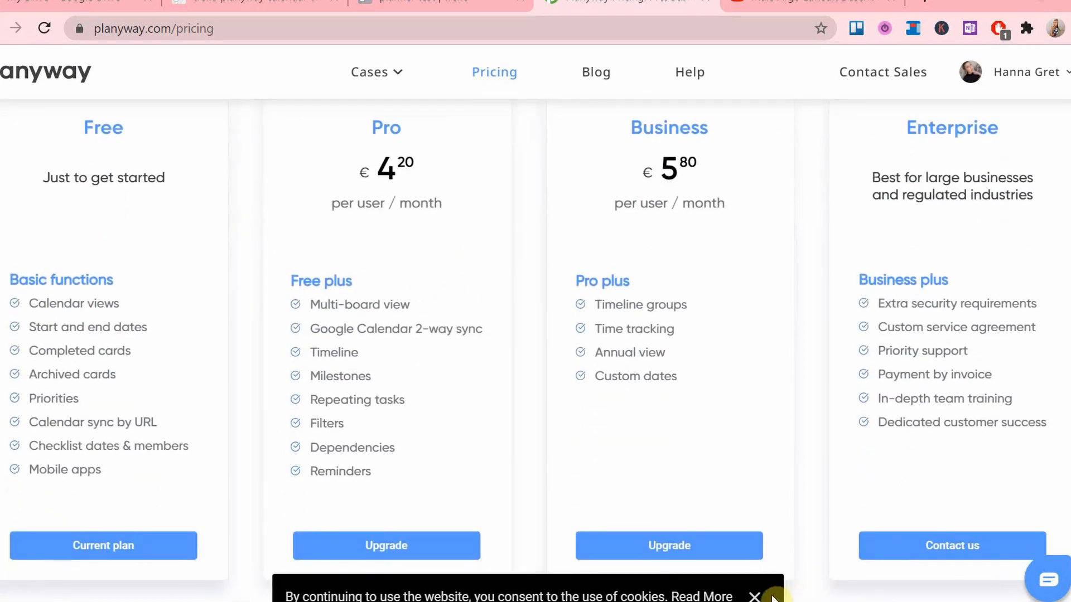
Dismiss the cookie notice, and compare the annual and monthly prices of the Pro and Business plans
{"action": "left_click", "coordinate": [755, 597]}
{"action": "scroll", "coordinate": [585, 440], "scroll_direction": "up", "scroll_amount": 2}
{"action": "left_click", "coordinate": [529, 162]}
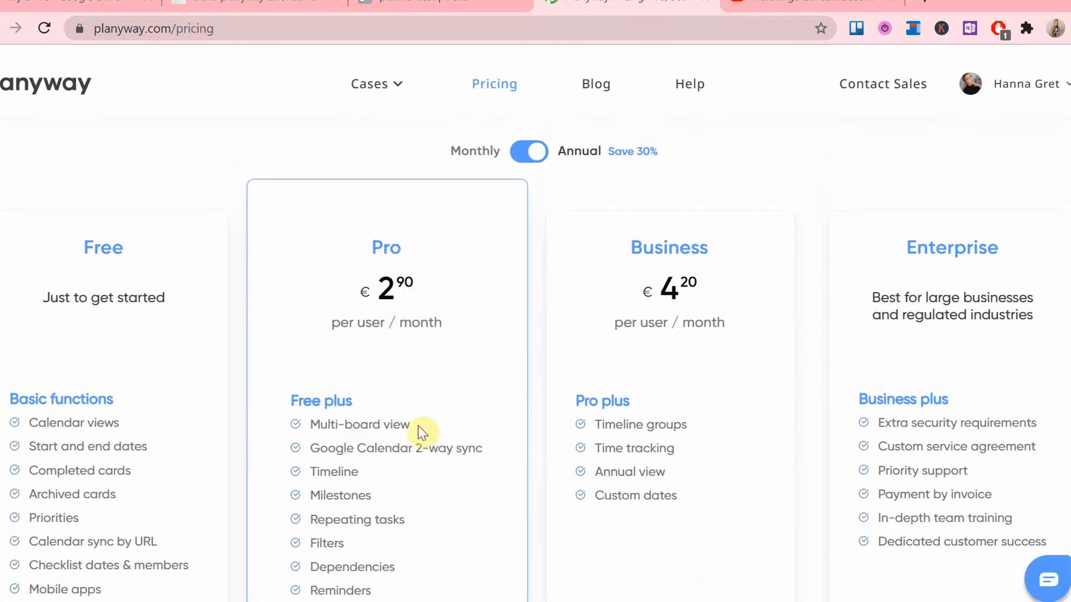
{"action": "scroll", "coordinate": [397, 445], "scroll_direction": "down", "scroll_amount": 1}
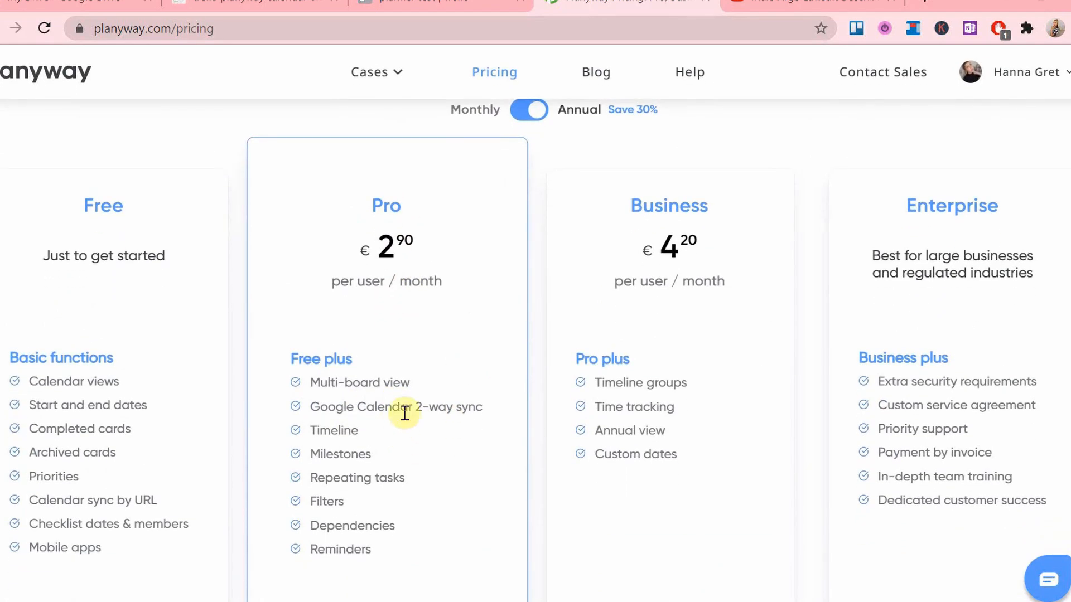
{"action": "scroll", "coordinate": [468, 404], "scroll_direction": "up", "scroll_amount": 1}
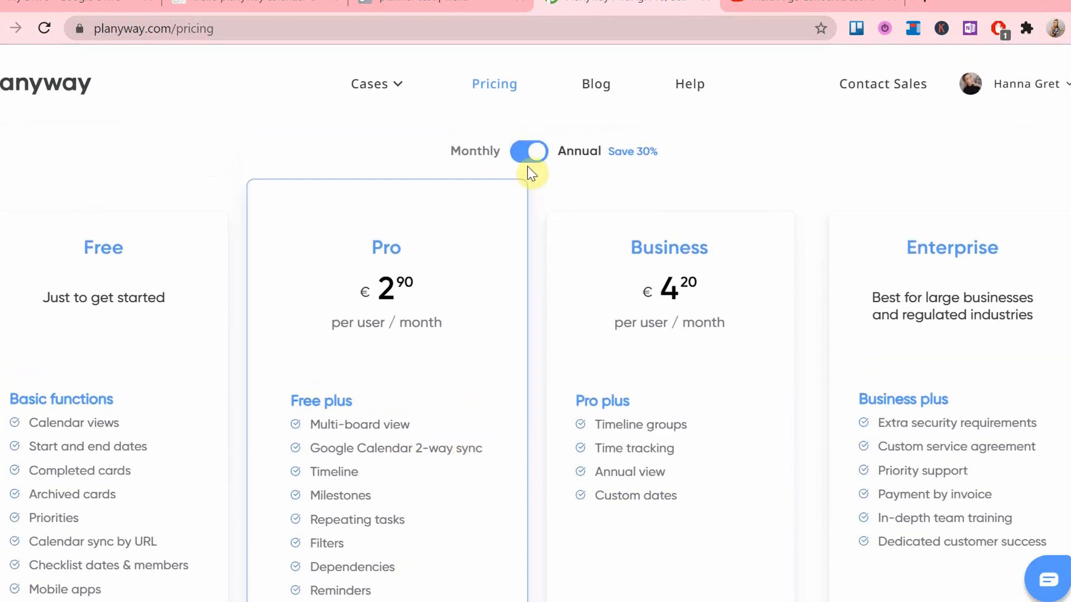
{"action": "left_click", "coordinate": [530, 152]}
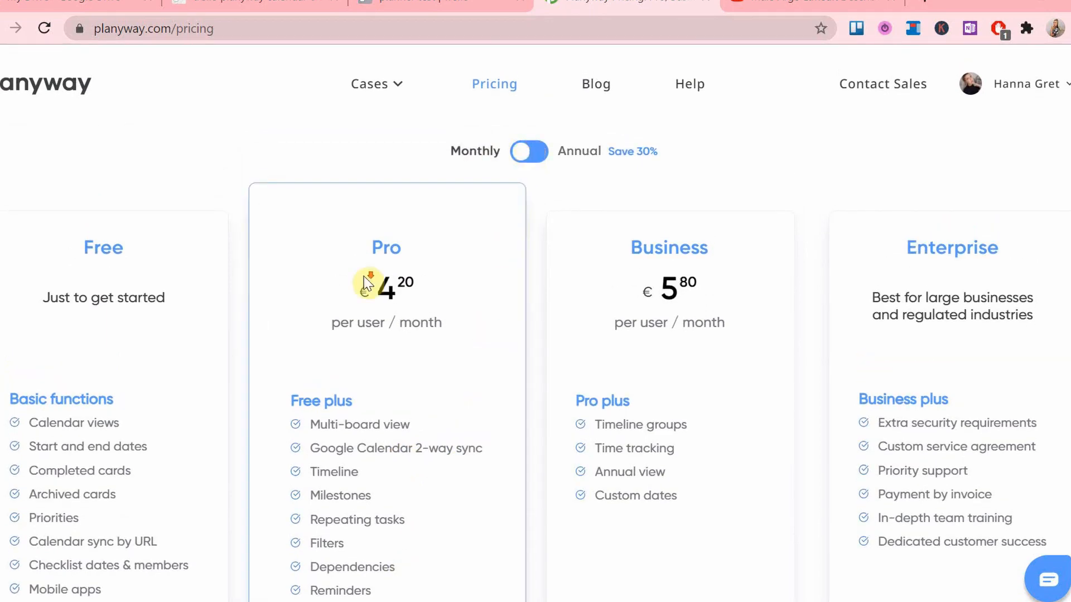
{"action": "scroll", "coordinate": [363, 279], "scroll_direction": "down", "scroll_amount": 1}
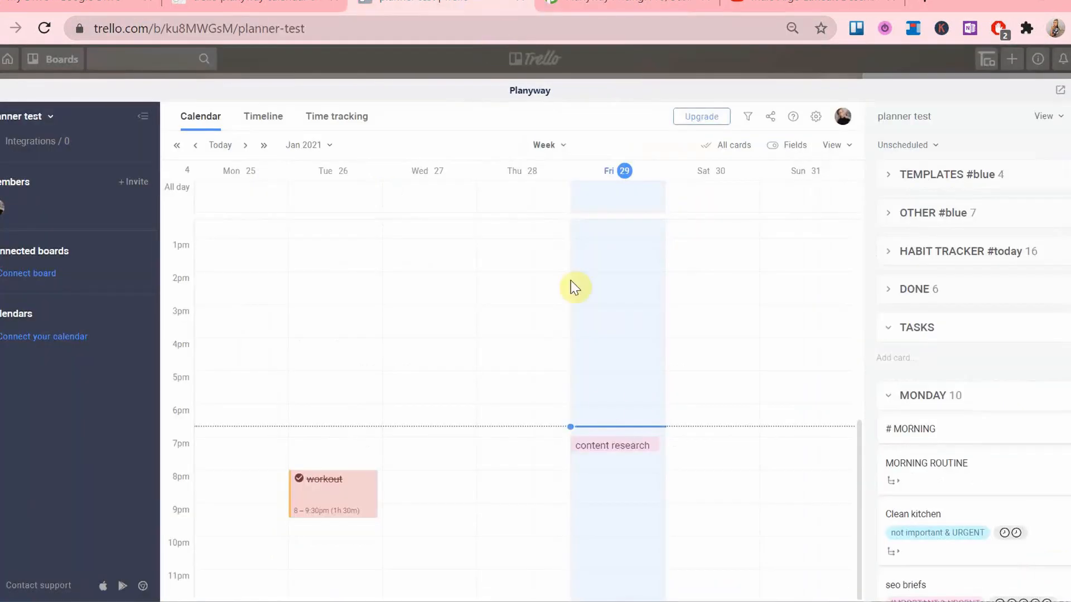
View the earlier hours of the week in the planner test board's Planyway calendar
{"action": "scroll", "coordinate": [604, 397], "scroll_direction": "up", "scroll_amount": 2}
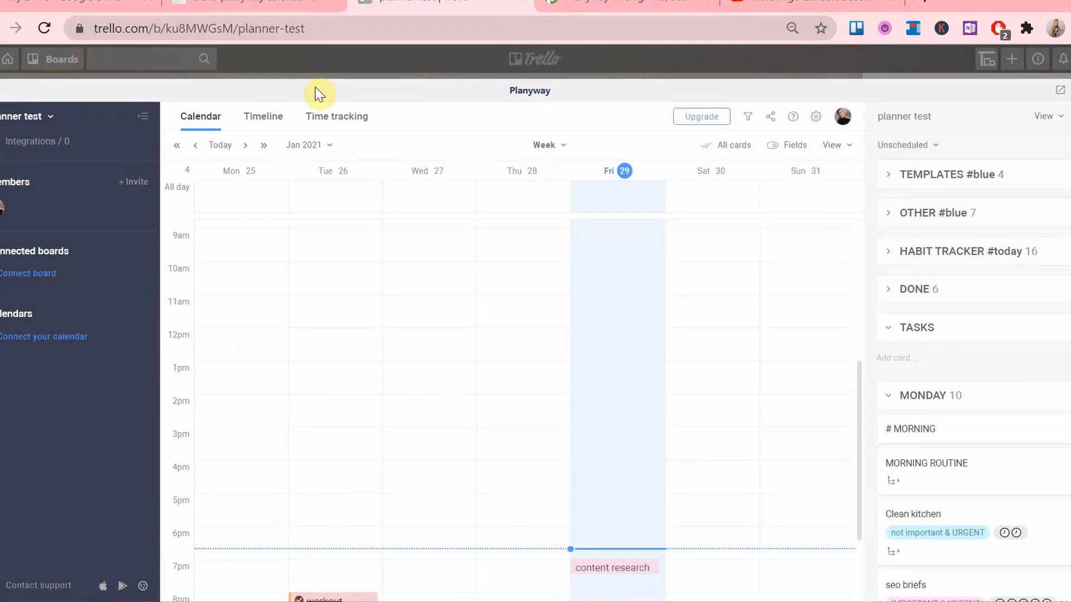